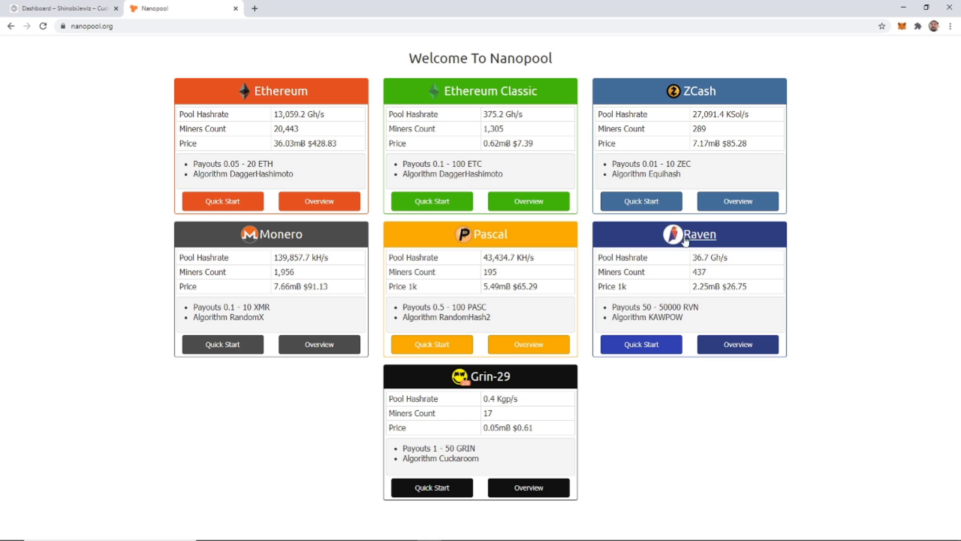
# - Follow the T-Rex (NVIDIA) link in Raven's Quick Start to the nanopool/trex GitHub releases page
pyautogui.click(642, 345)
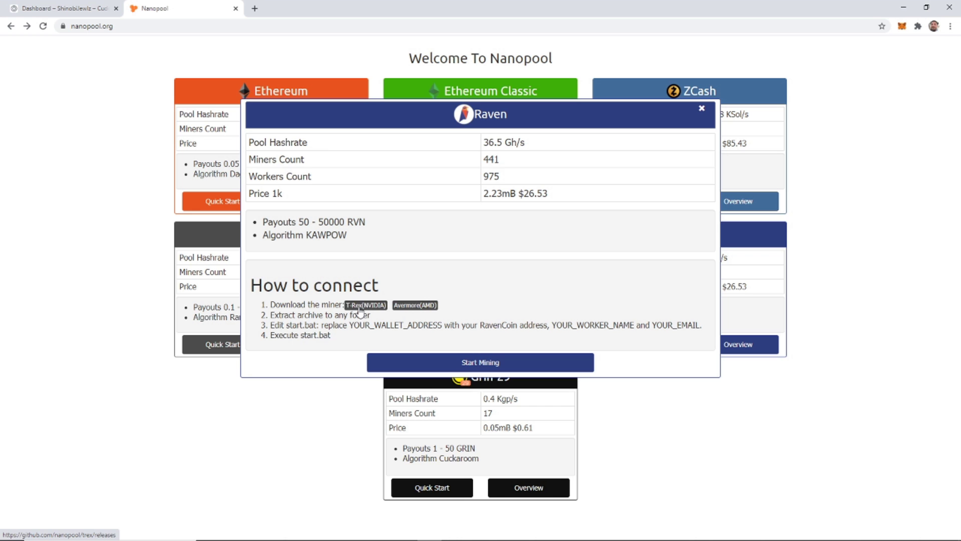
pyautogui.click(360, 308)
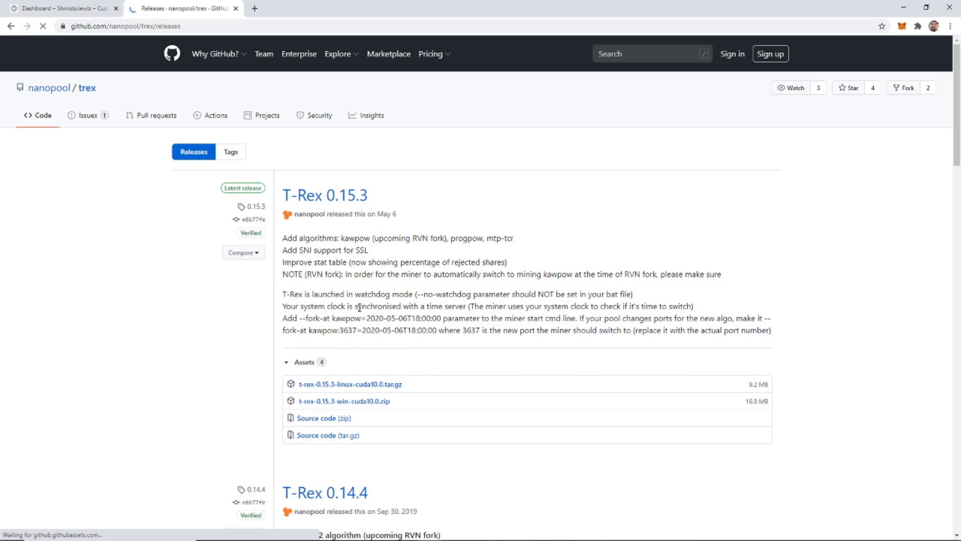
# - Download t-rex-0.15.3-win-cuda10.0.zip from the T-Rex 0.15.3 release assets
pyautogui.scroll(-1, 403, 282)
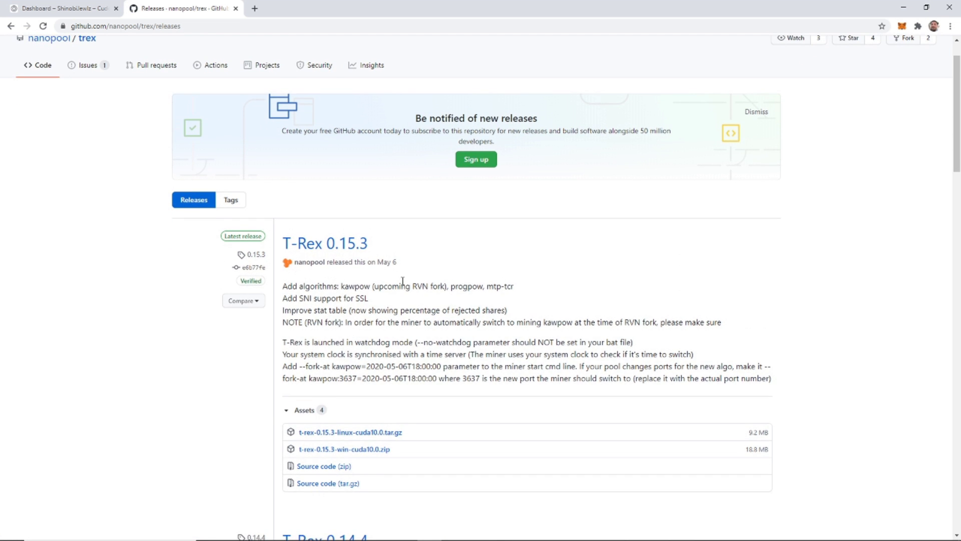
pyautogui.scroll(-3, 403, 281)
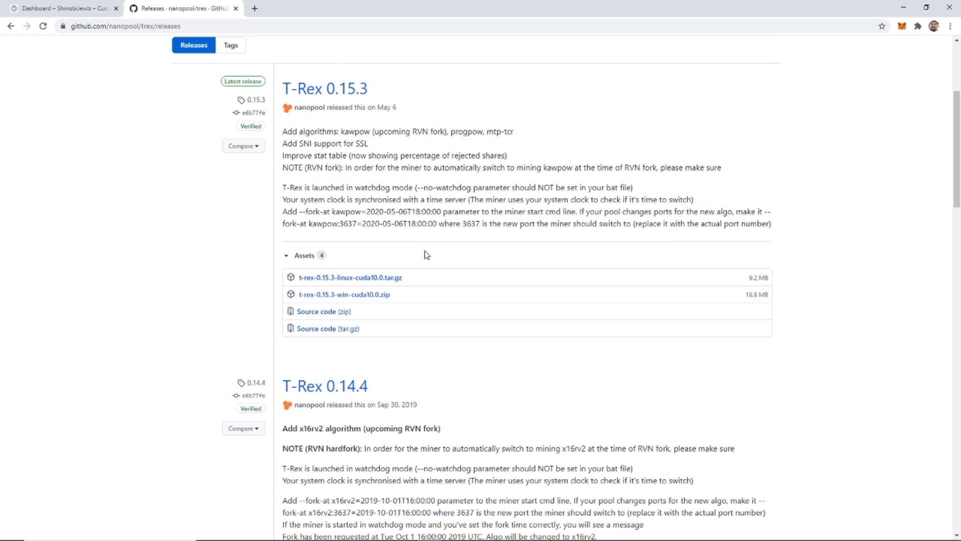
pyautogui.scroll(-2, 427, 255)
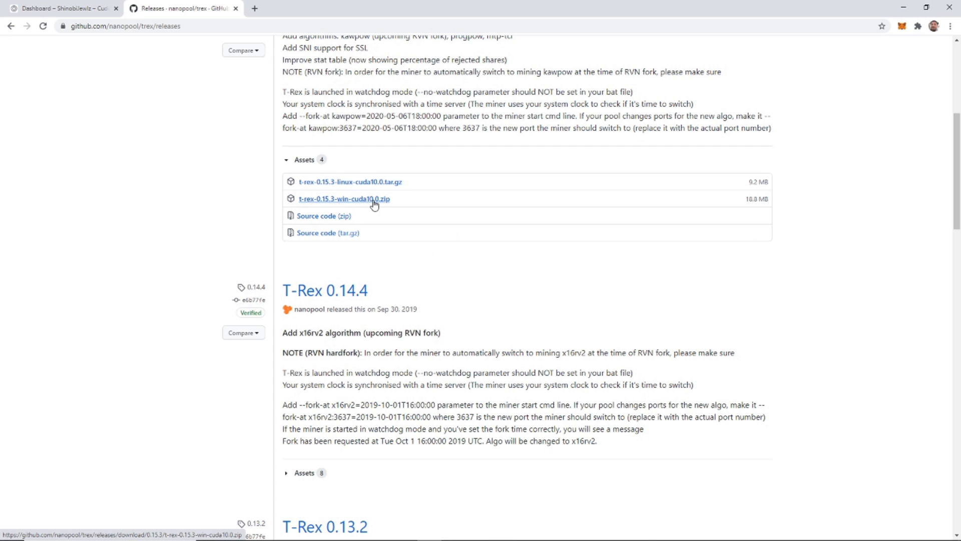
pyautogui.click(374, 201)
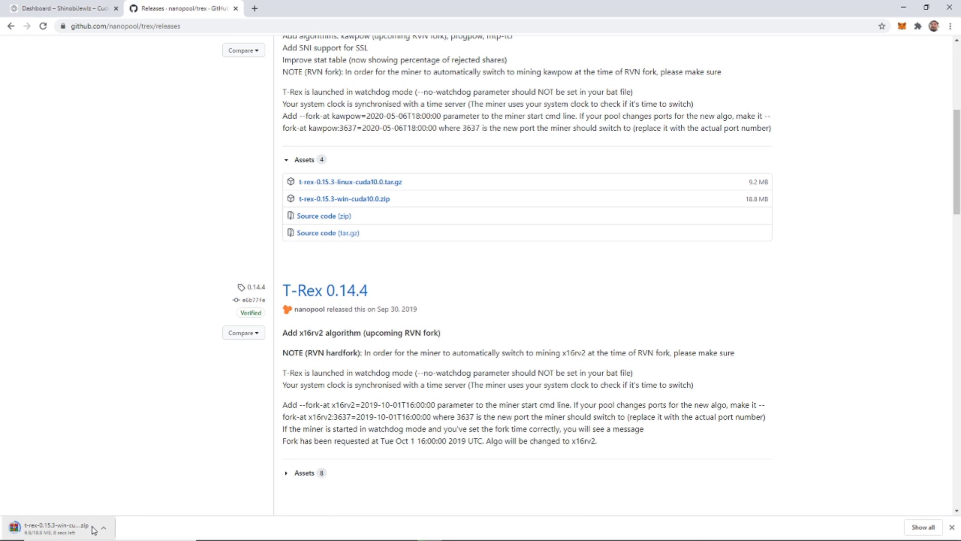
# - Bring up the options for the blocked zip download in Chrome's download bar
pyautogui.scroll(4, 249, 485)
pyautogui.scroll(-2, 249, 485)
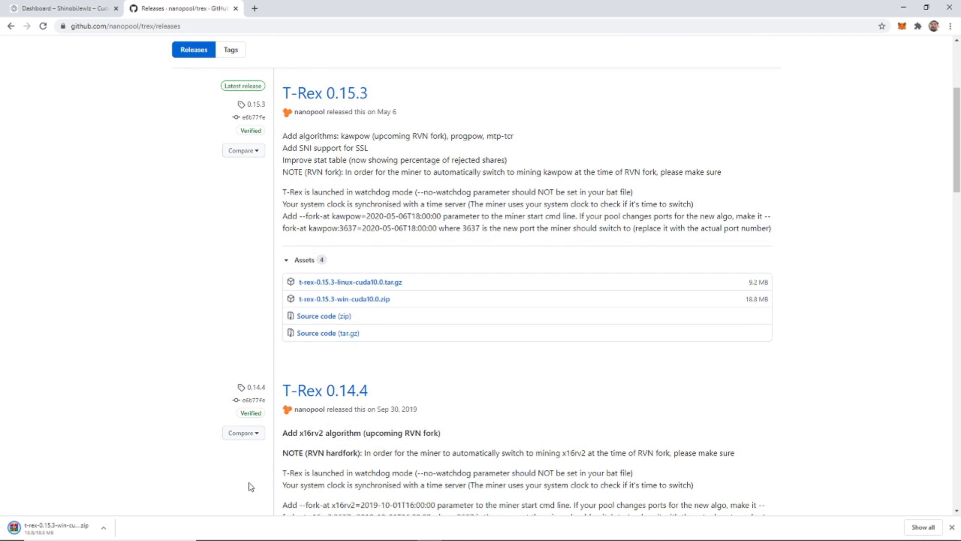
pyautogui.scroll(-1, 225, 498)
pyautogui.click(175, 528)
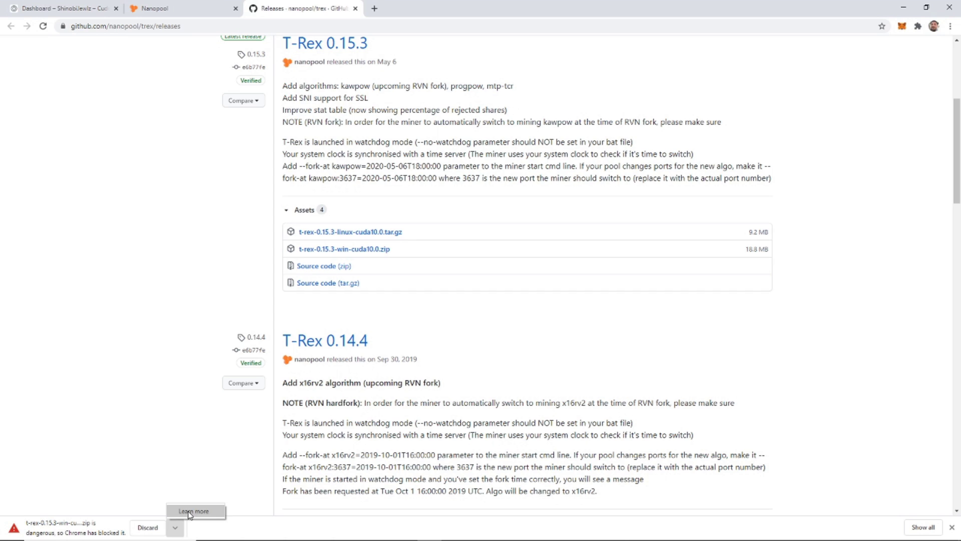
pyautogui.click(77, 534)
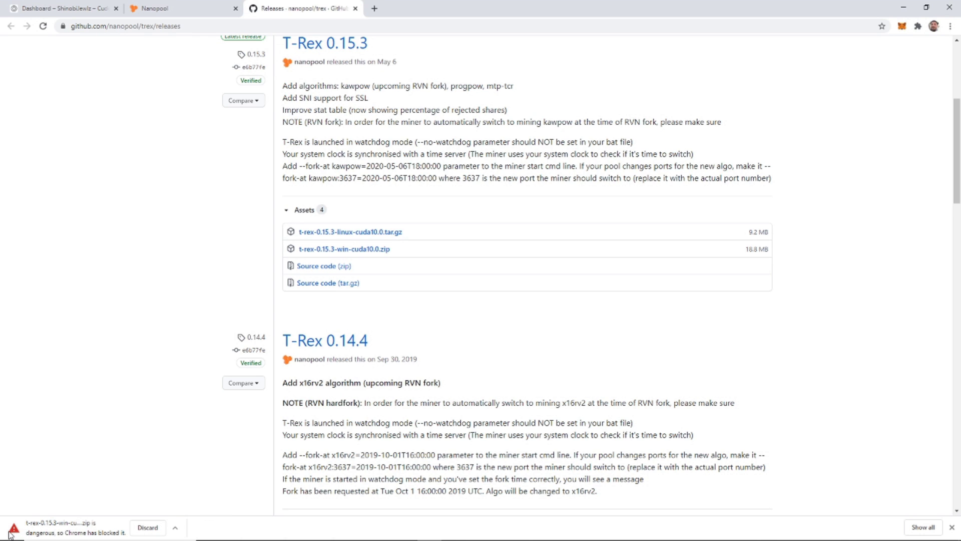
pyautogui.click(174, 527)
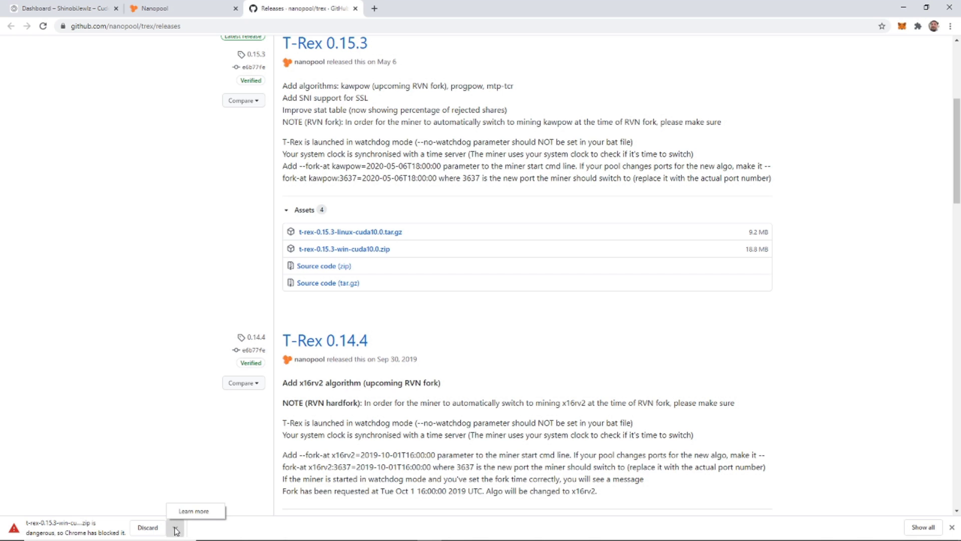
pyautogui.click(194, 511)
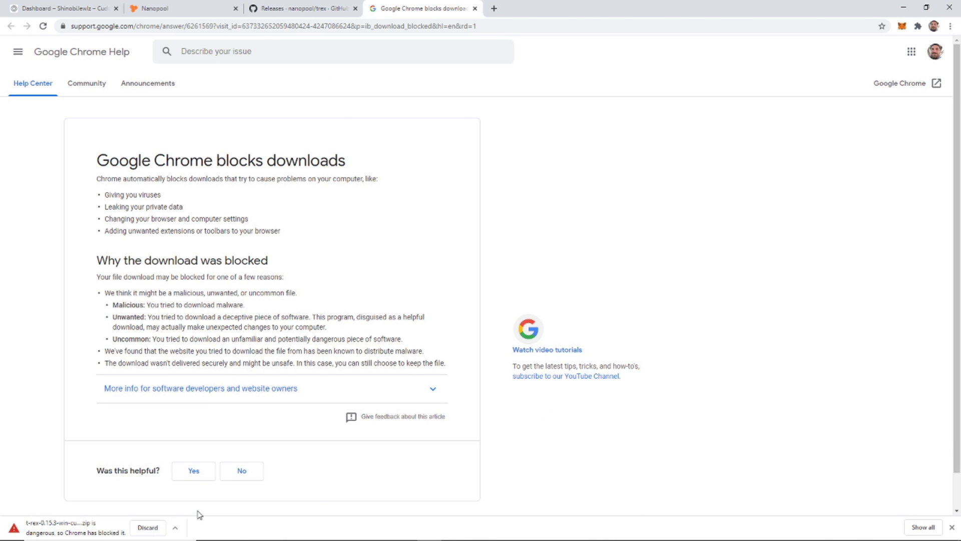
pyautogui.hotkey('ctrl', 'w')
pyautogui.click(923, 527)
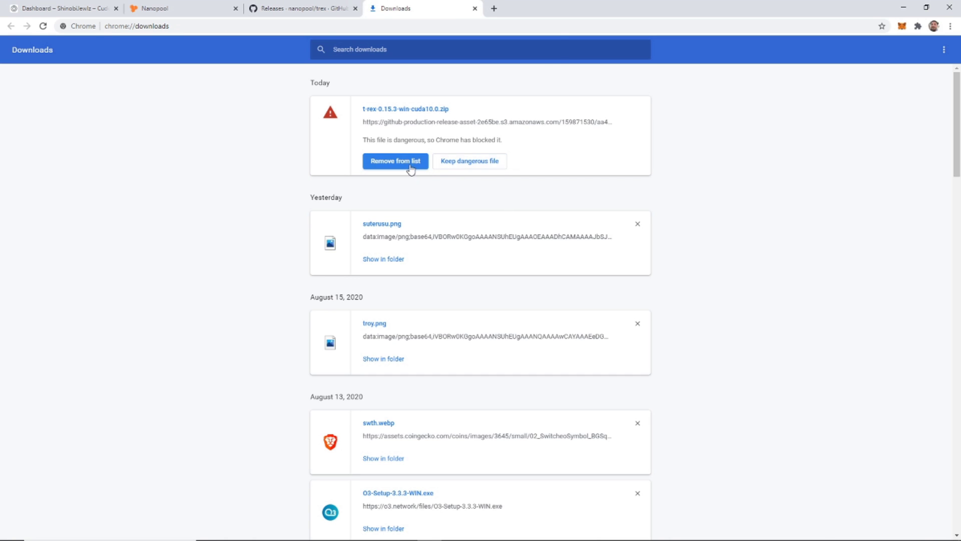
pyautogui.click(474, 167)
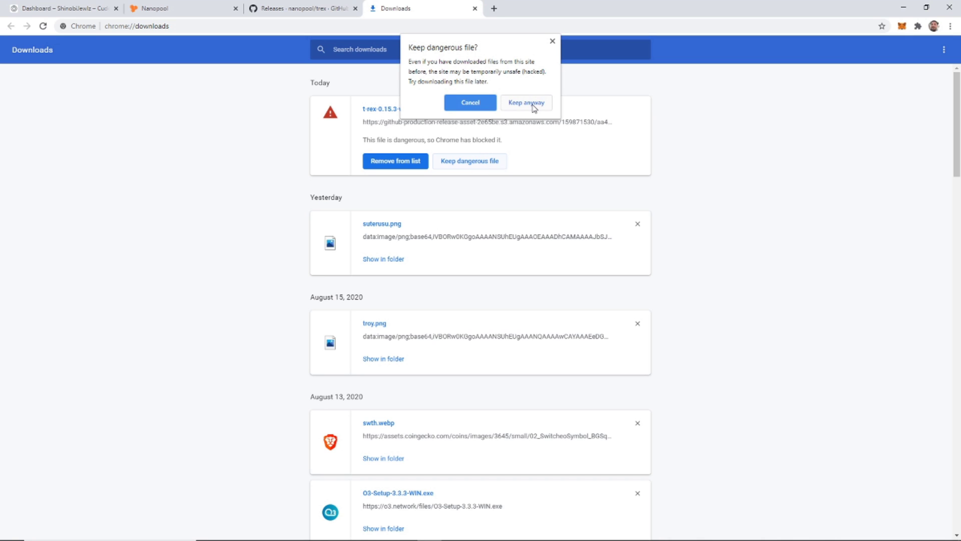
pyautogui.click(552, 41)
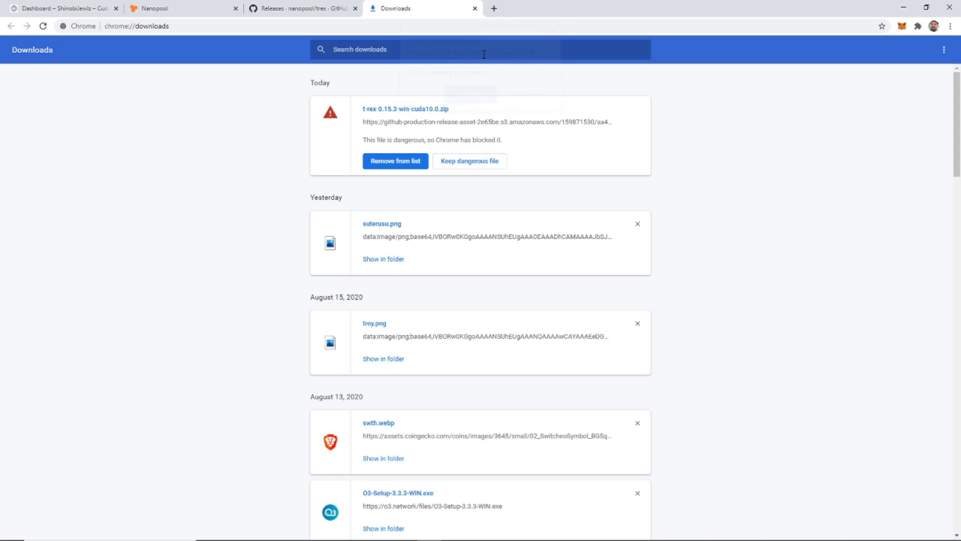
pyautogui.click(474, 9)
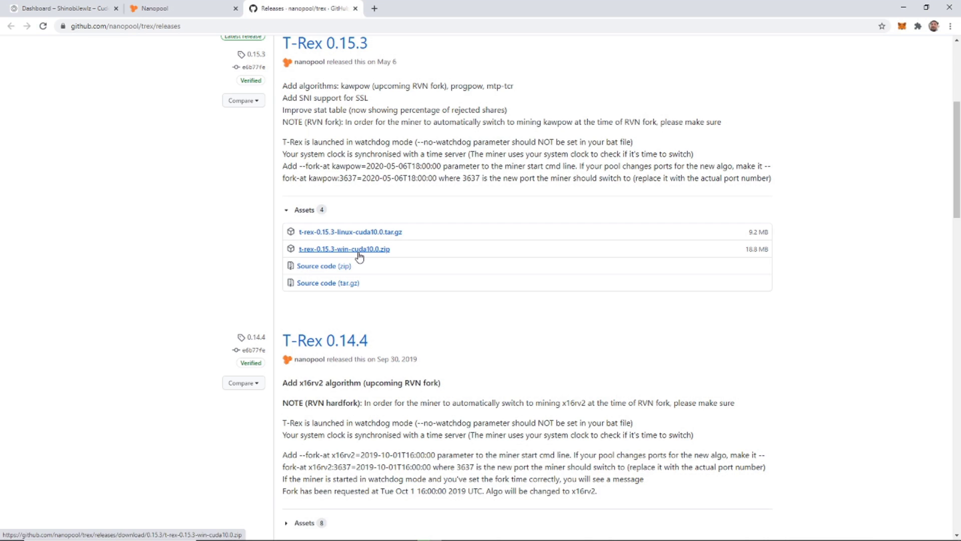
# - Download the Windows CUDA zip a second time and check the blocked entry's options
pyautogui.click(359, 255)
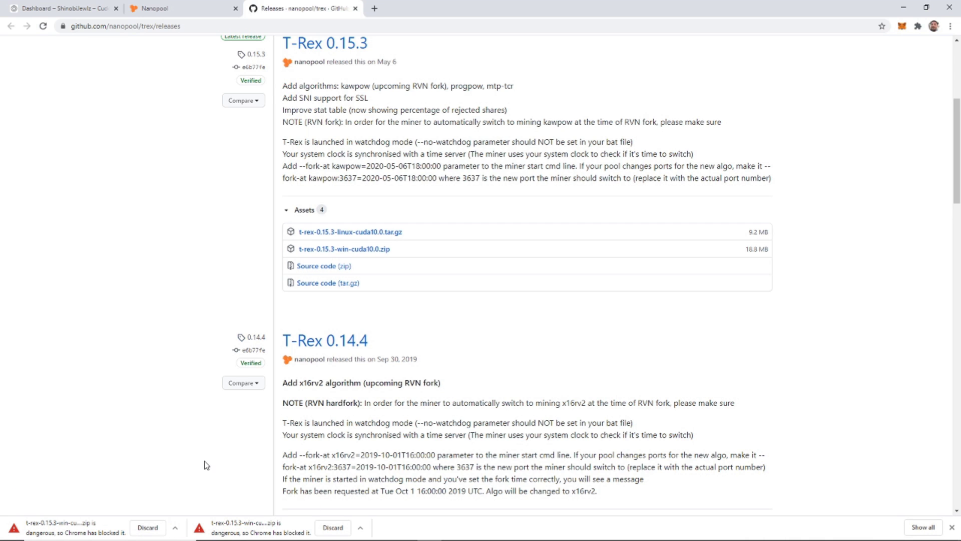
pyautogui.click(174, 527)
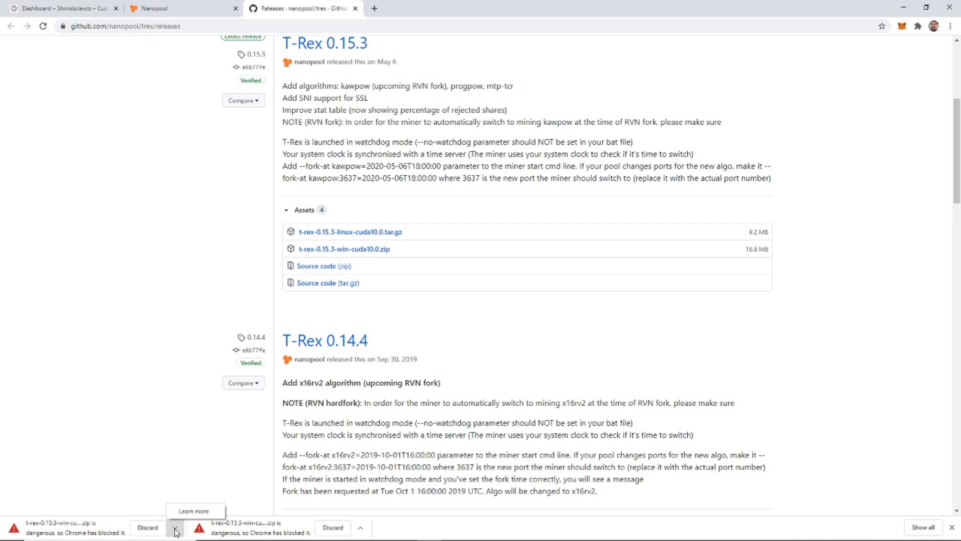
pyautogui.click(101, 530)
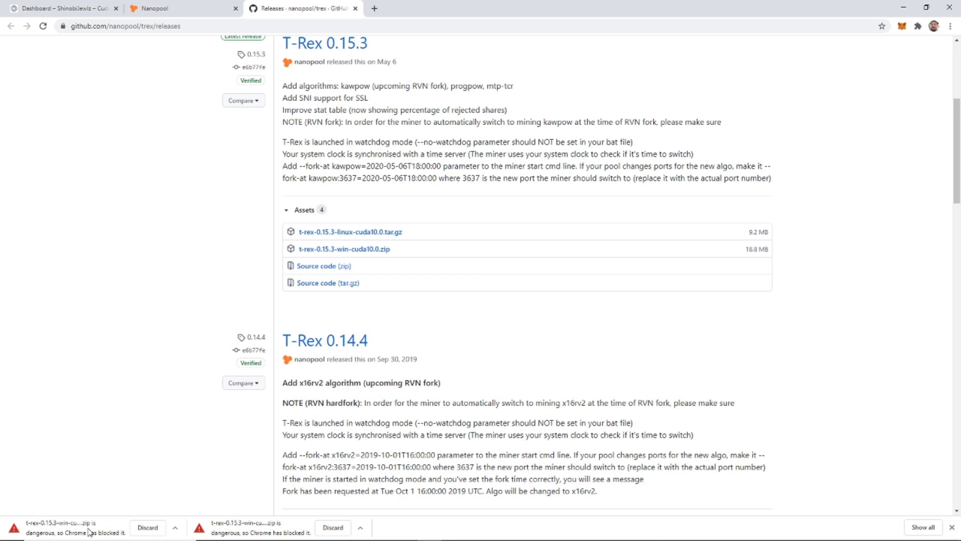
# - In Chrome's Downloads list, remove the older blocked zip and keep t-rex-0.15.3-win-cuda10.0 (1).zip anyway
pyautogui.click(923, 527)
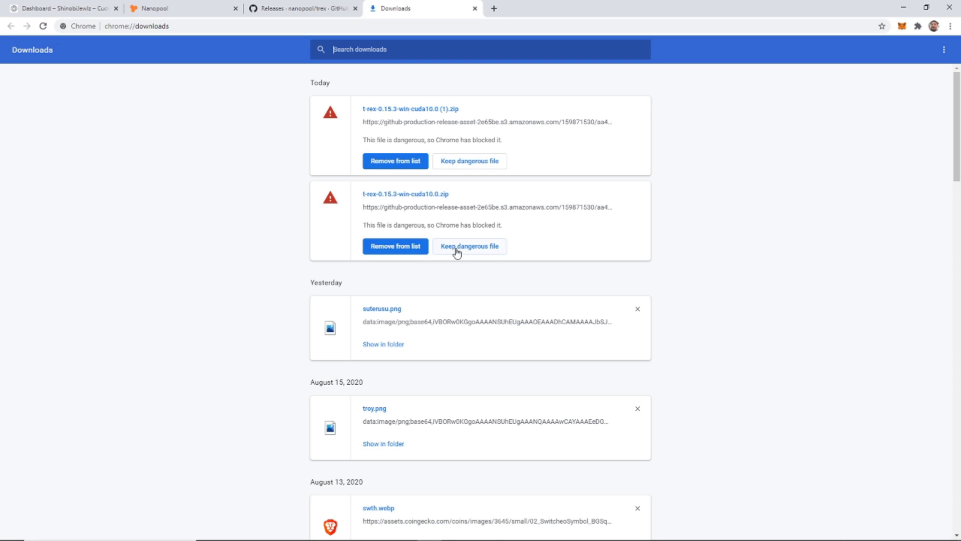
pyautogui.click(394, 245)
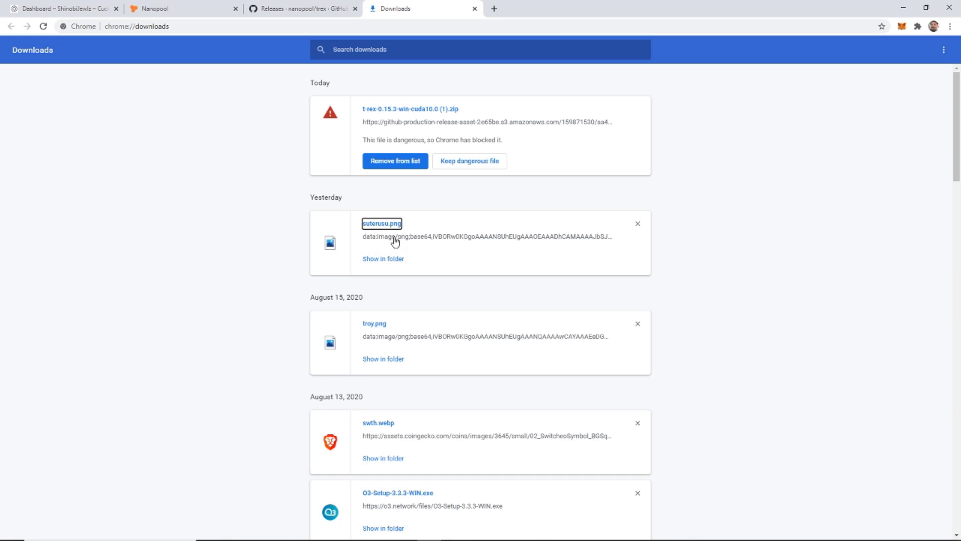
pyautogui.click(474, 162)
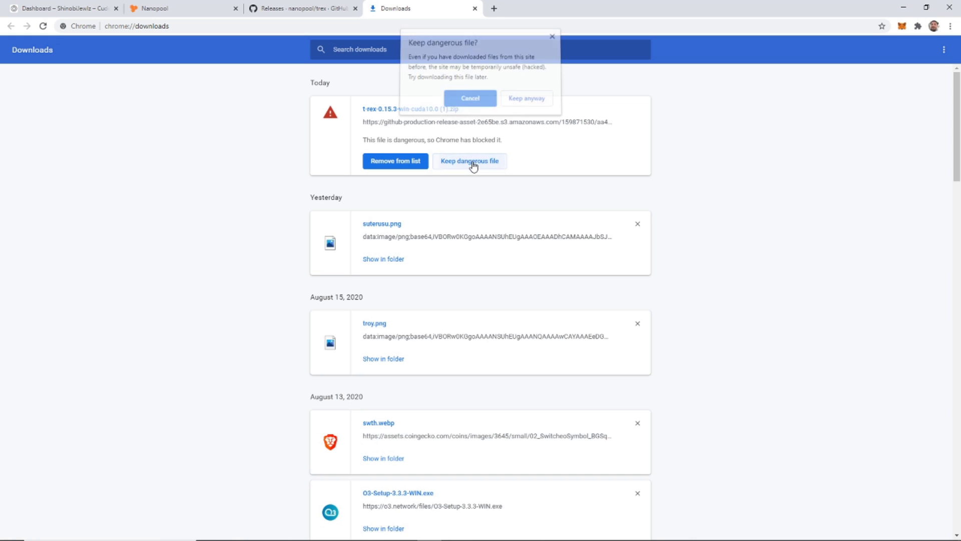
pyautogui.click(527, 103)
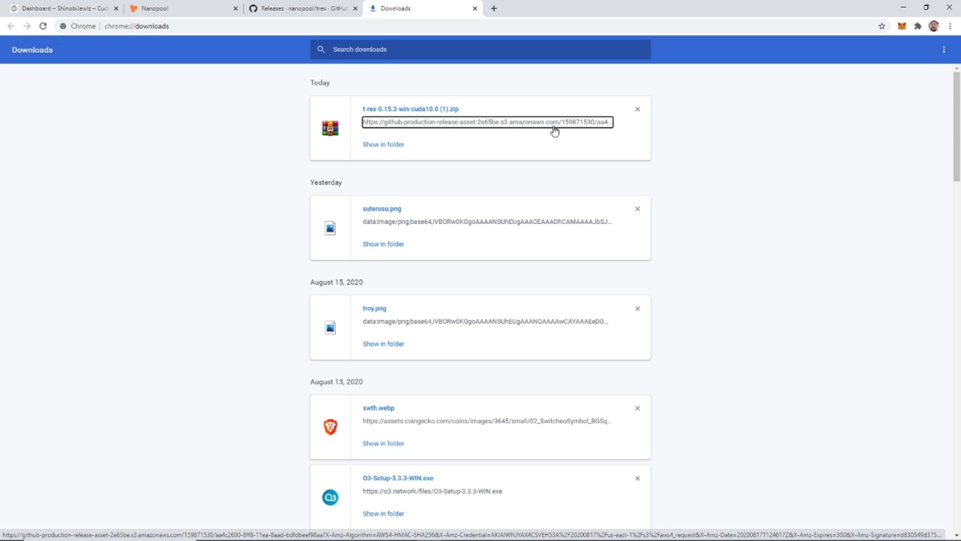
# - Extract the T-Rex zip with WinRAR into a new Desktop folder, then close WinRAR
pyautogui.click(420, 109)
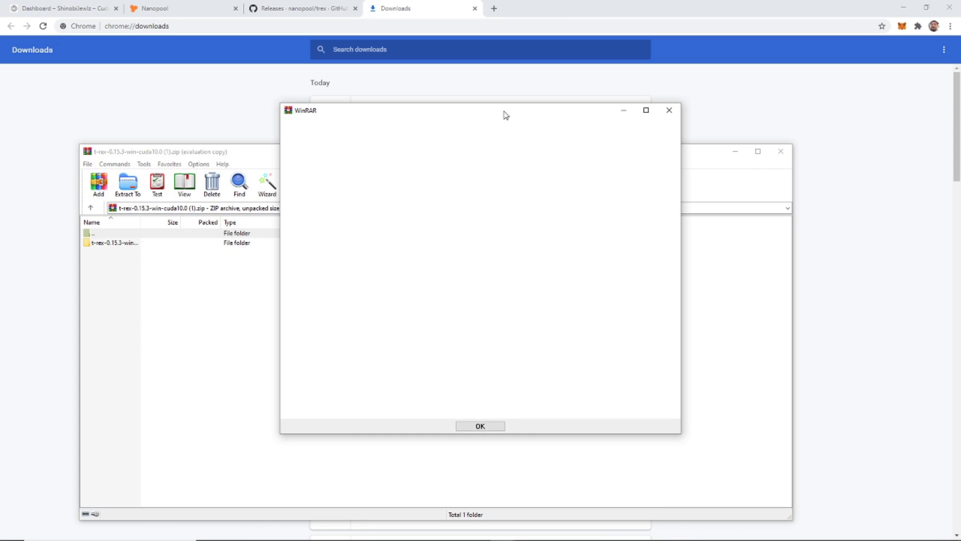
pyautogui.click(666, 115)
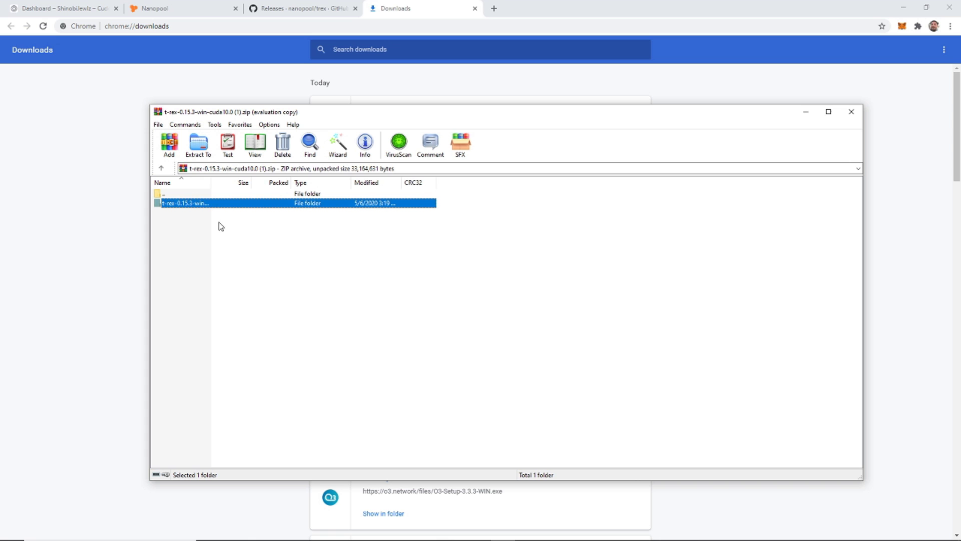
pyautogui.click(205, 157)
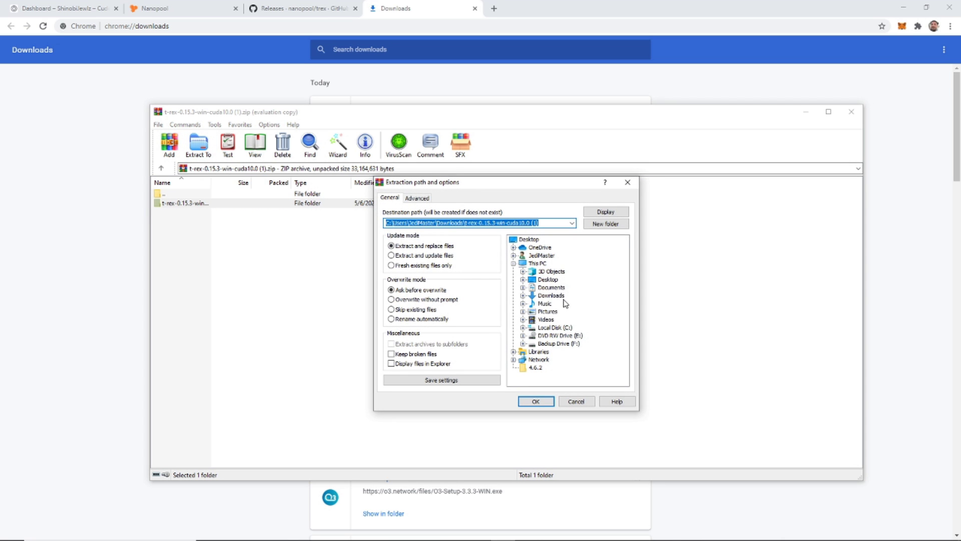
pyautogui.click(548, 280)
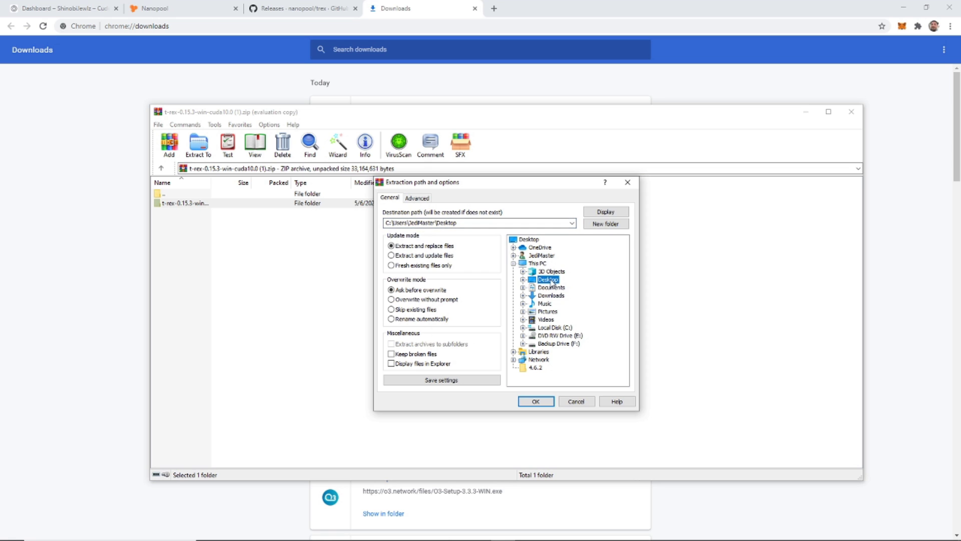
pyautogui.click(607, 224)
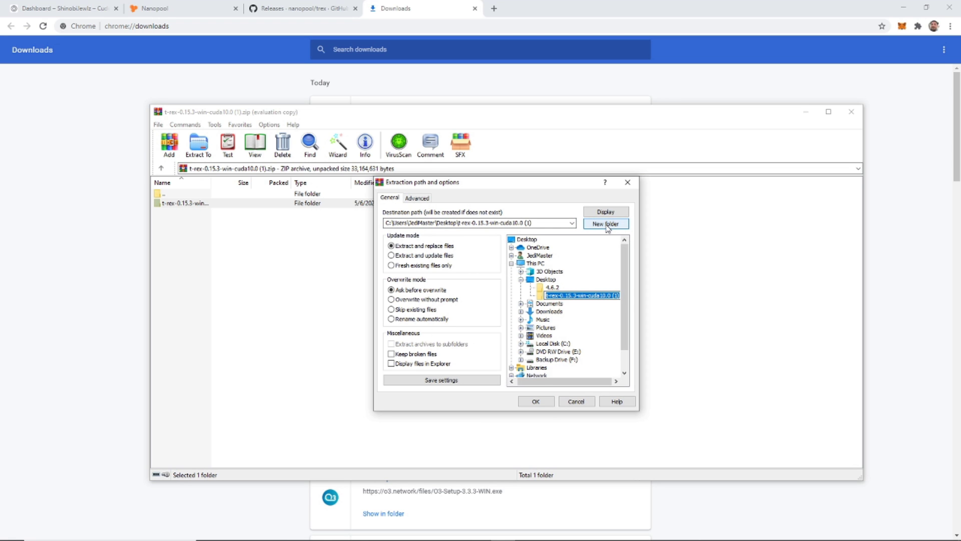
pyautogui.click(546, 404)
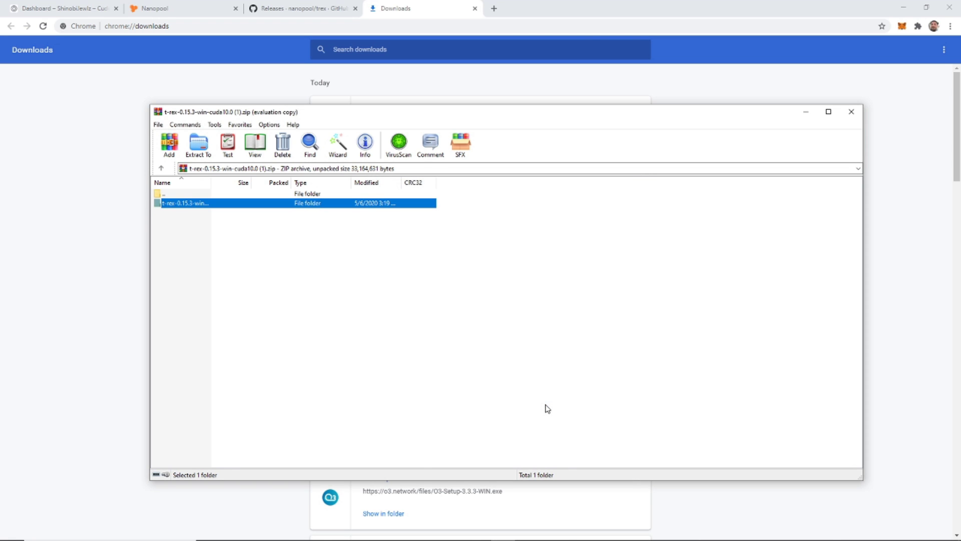
pyautogui.click(851, 111)
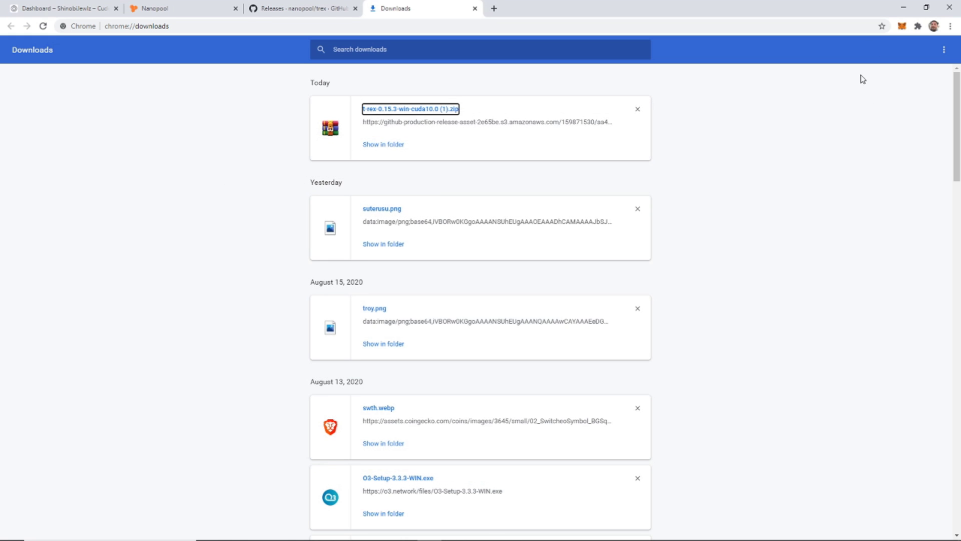
# - Minimize Chrome and open the extracted T-Rex folder from the Desktop
pyautogui.click(905, 8)
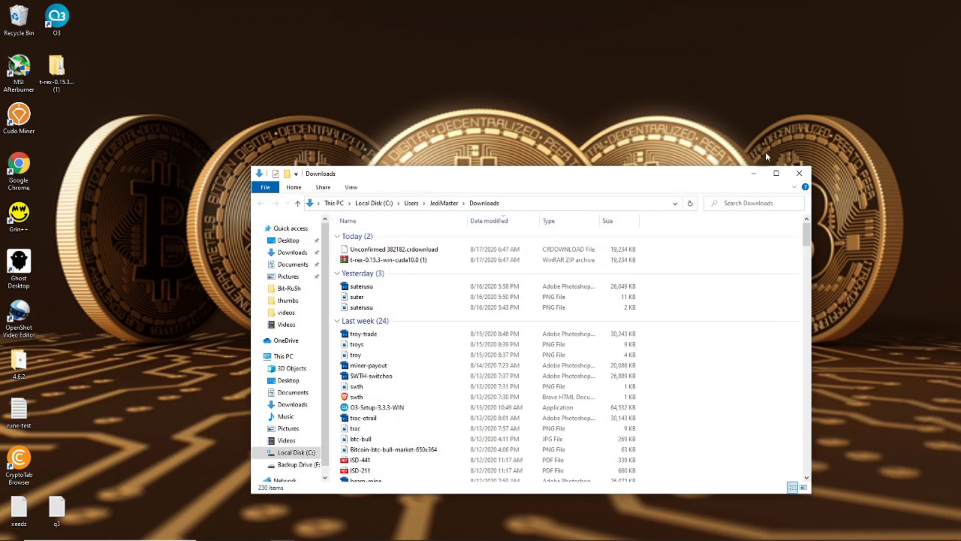
pyautogui.click(799, 170)
pyautogui.doubleClick(57, 68)
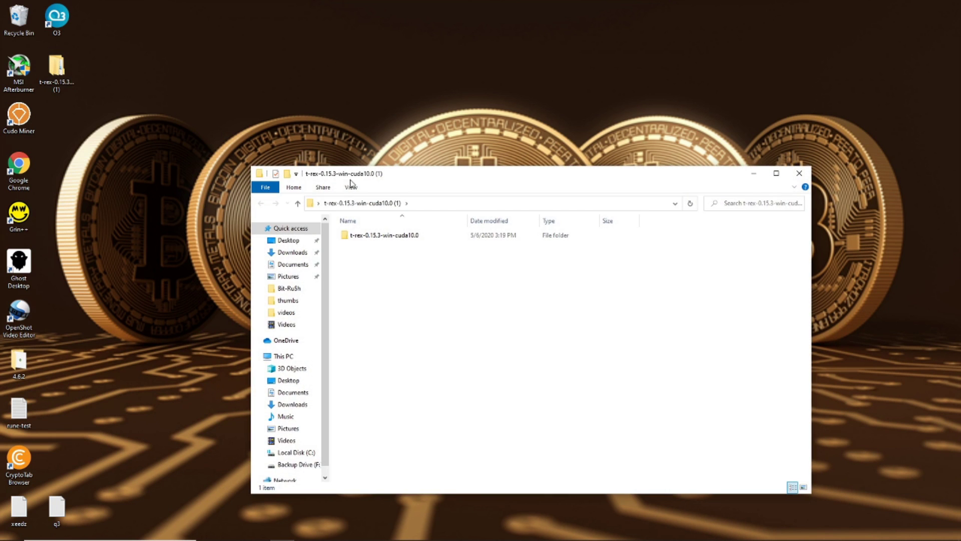
pyautogui.moveTo(432, 179); pyautogui.dragTo(352, 133)
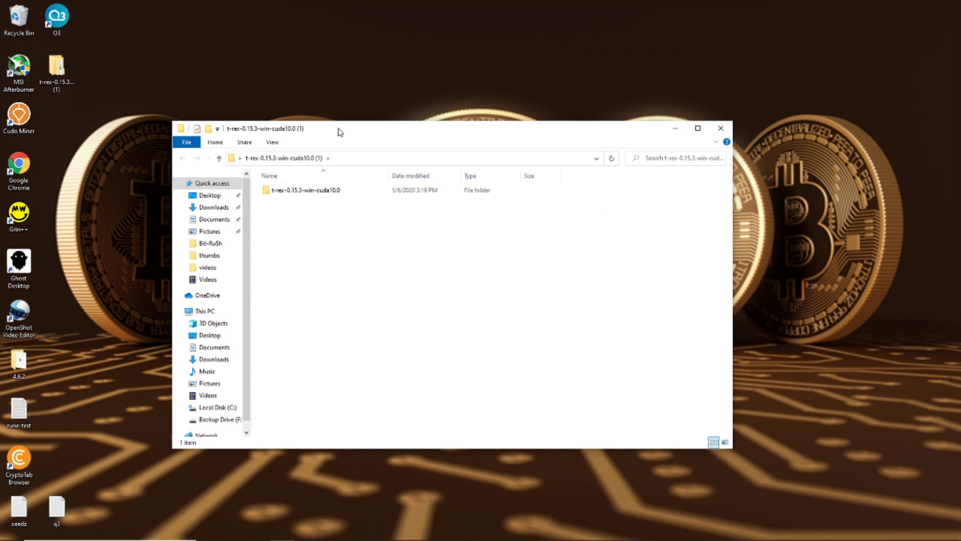
# - Open the t-rex-0.15.3-win-cuda10.0 subfolder, trial-run start, and close its console
pyautogui.doubleClick(305, 192)
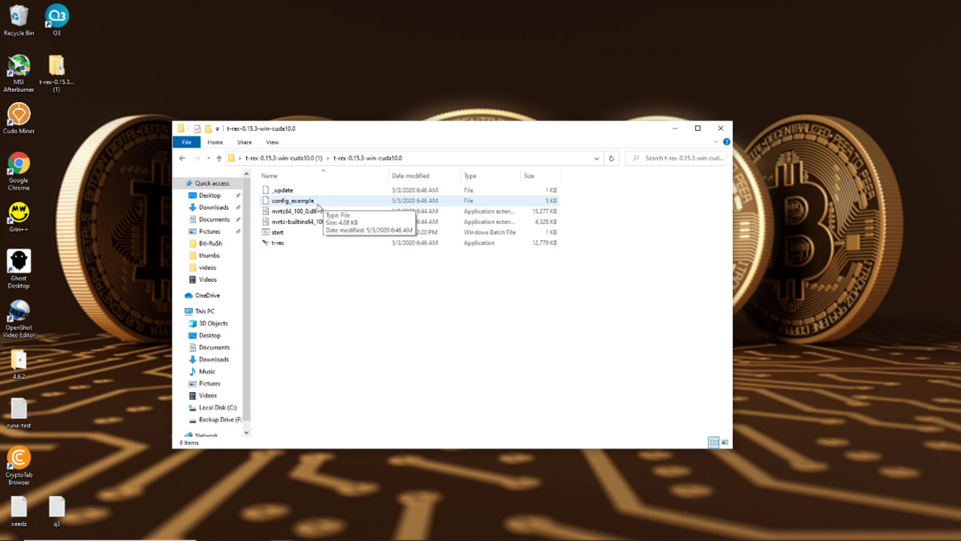
pyautogui.doubleClick(280, 233)
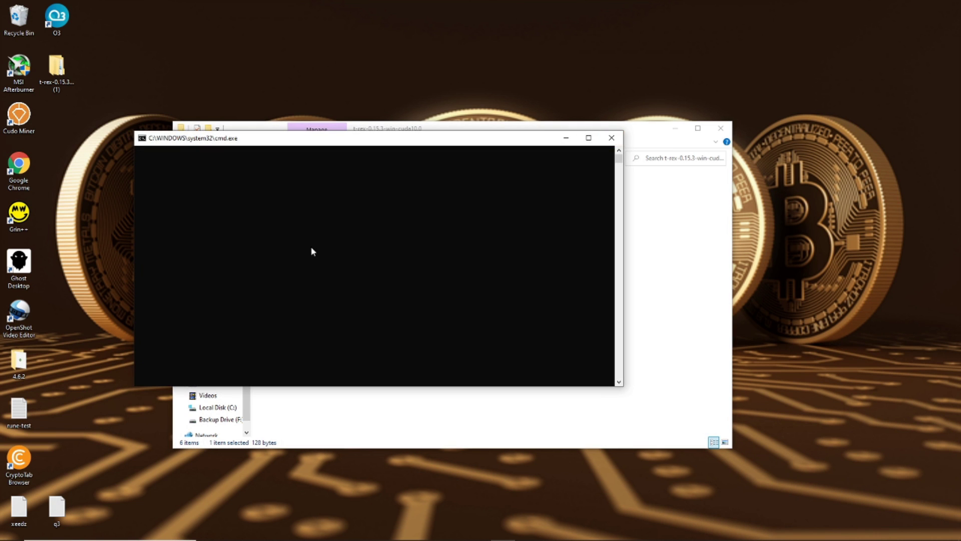
pyautogui.click(611, 140)
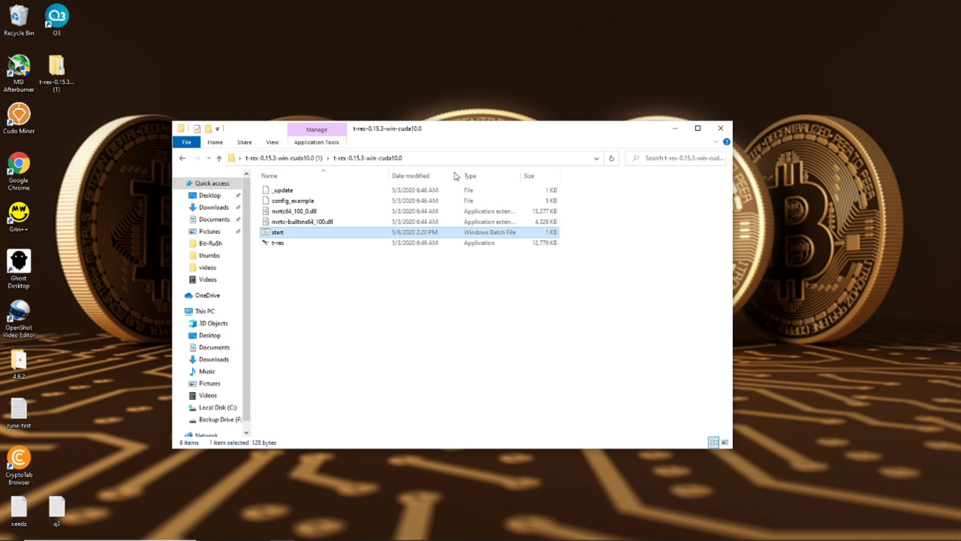
pyautogui.rightClick(273, 231)
pyautogui.click(296, 249)
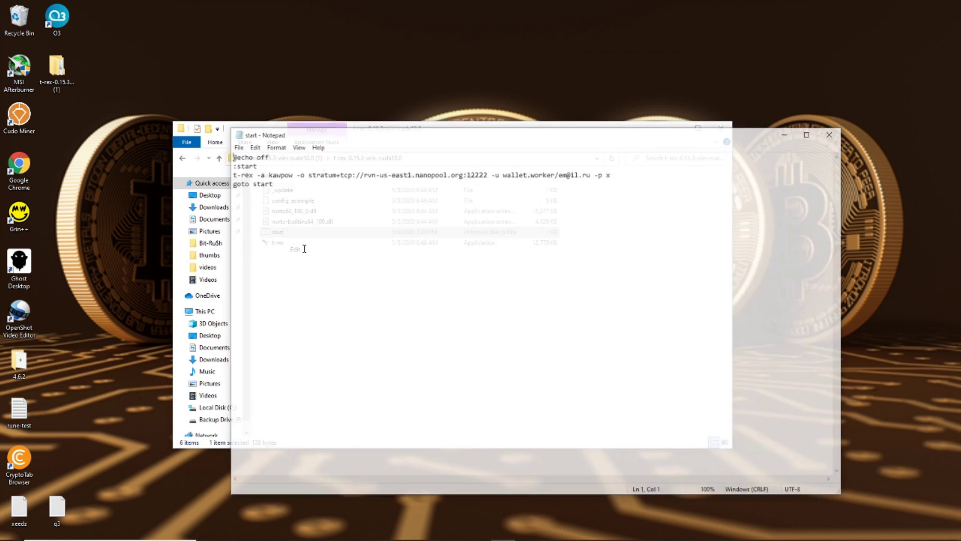
pyautogui.click(259, 165)
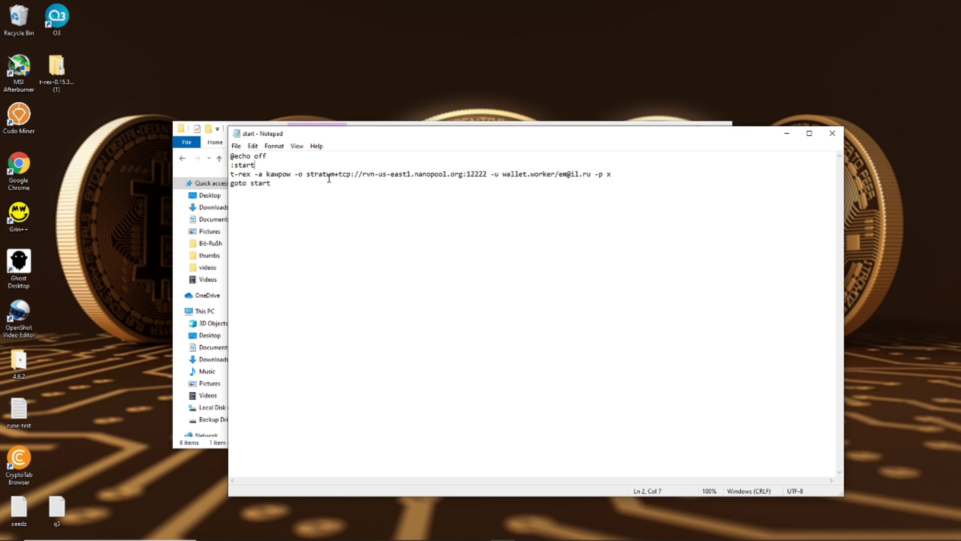
pyautogui.moveTo(503, 173); pyautogui.dragTo(593, 176)
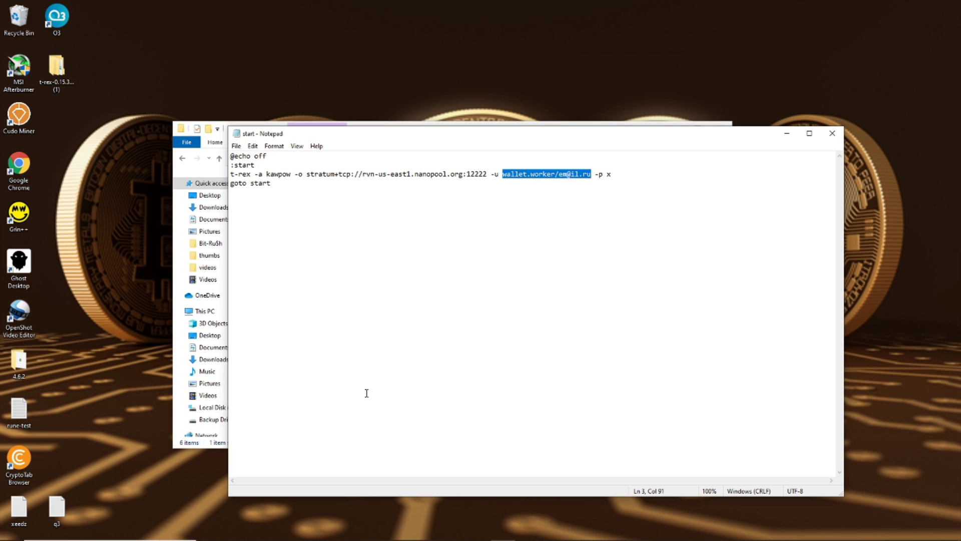
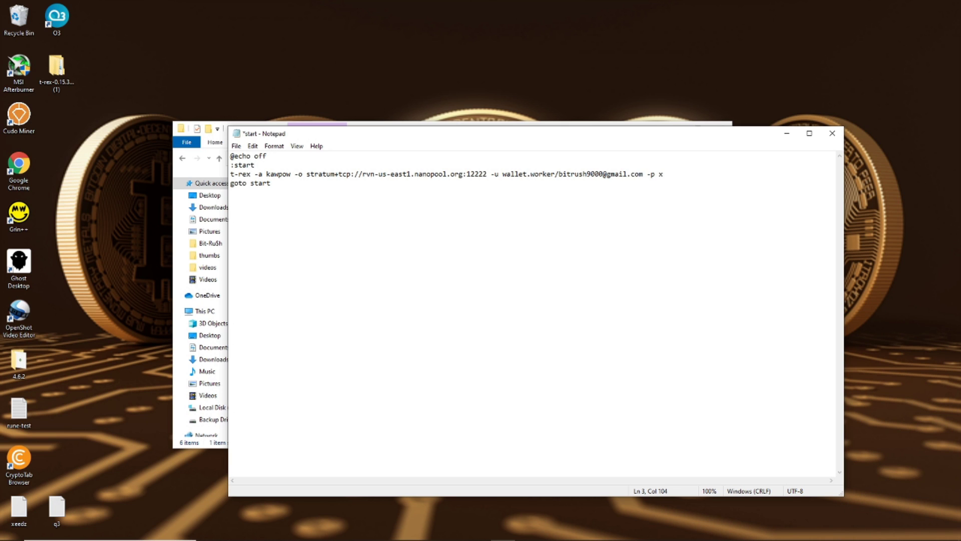
pyautogui.click(566, 220)
# - Rename the worker to worker1 and select the wallet placeholder
pyautogui.doubleClick(554, 173)
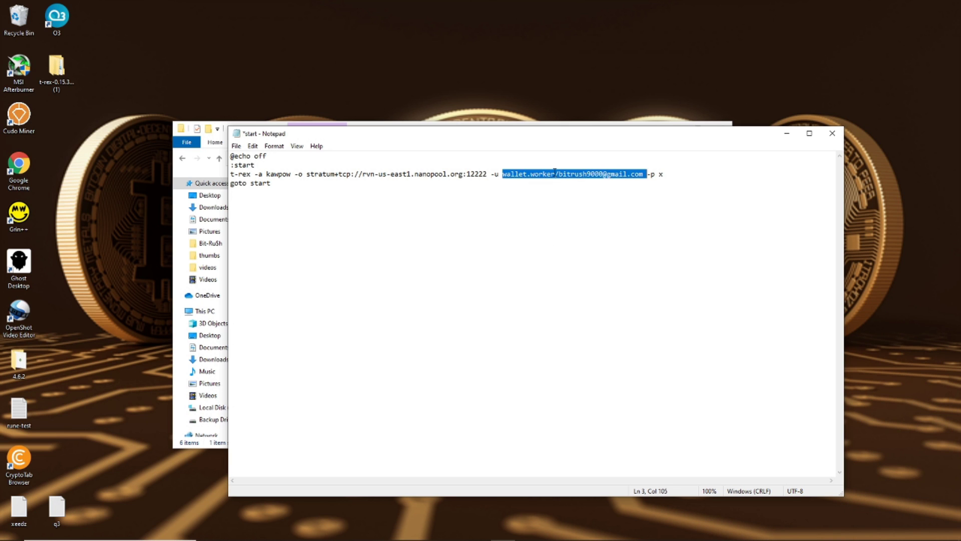
pyautogui.click(556, 173)
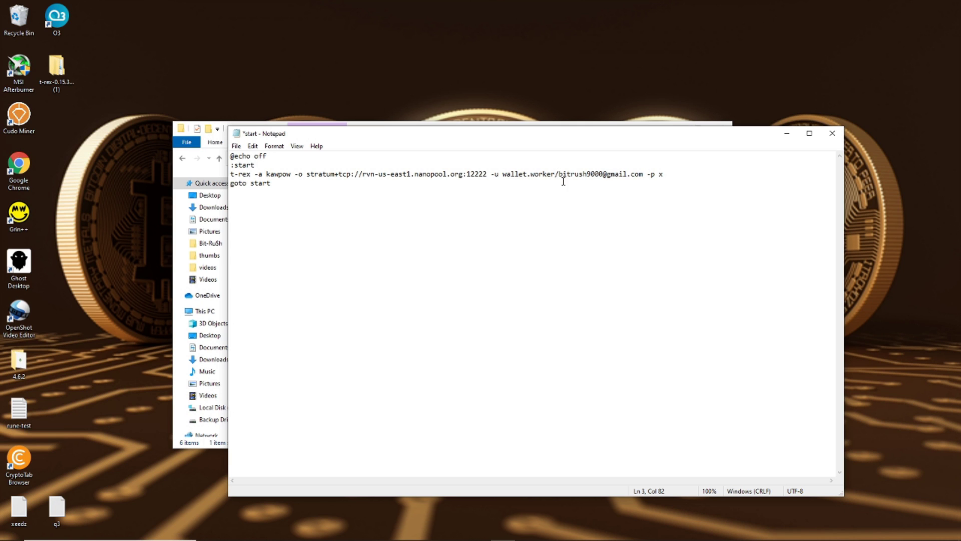
pyautogui.write('1')
pyautogui.click(559, 199)
pyautogui.moveTo(527, 174); pyautogui.dragTo(502, 174)
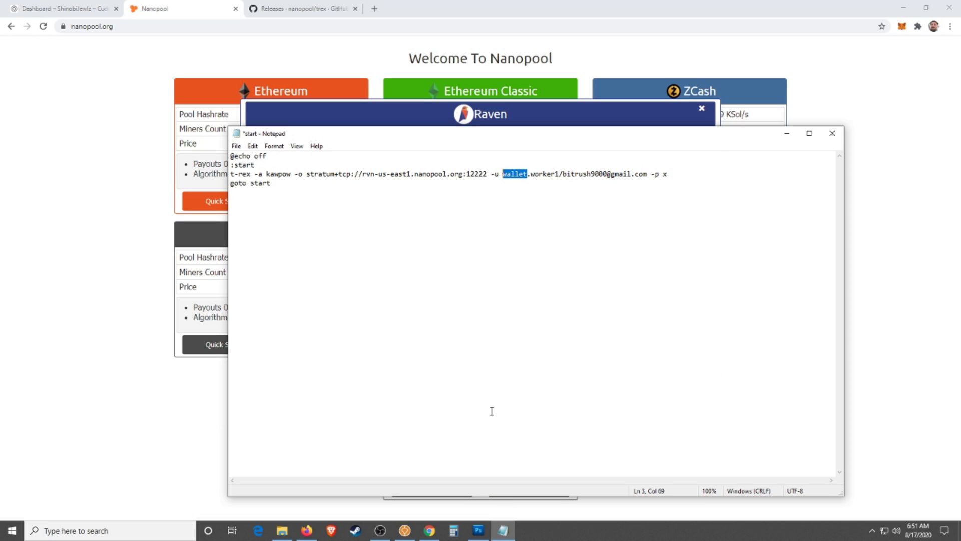
# - Paste the Ravencoin wallet address over the wallet placeholder and save start.bat
pyautogui.rightClick(515, 178)
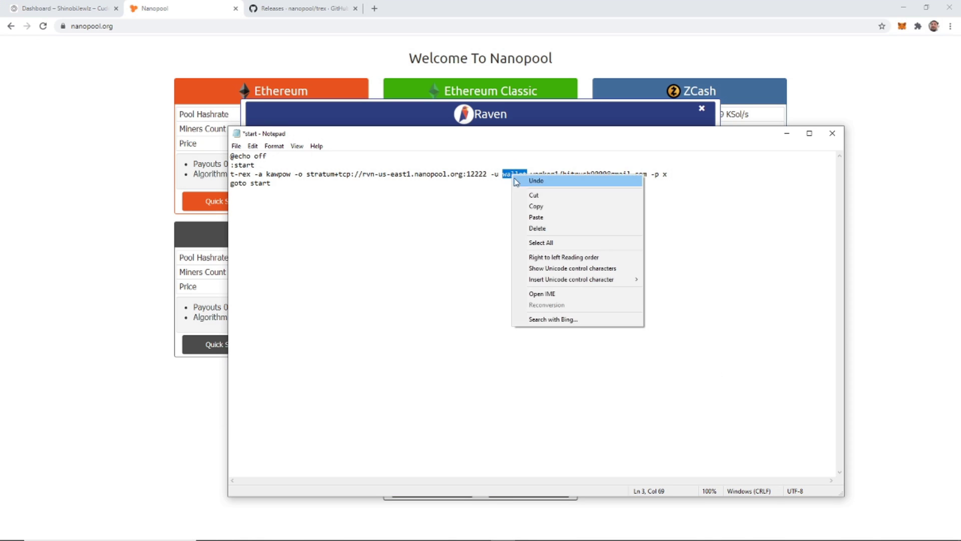
pyautogui.click(537, 216)
pyautogui.click(640, 209)
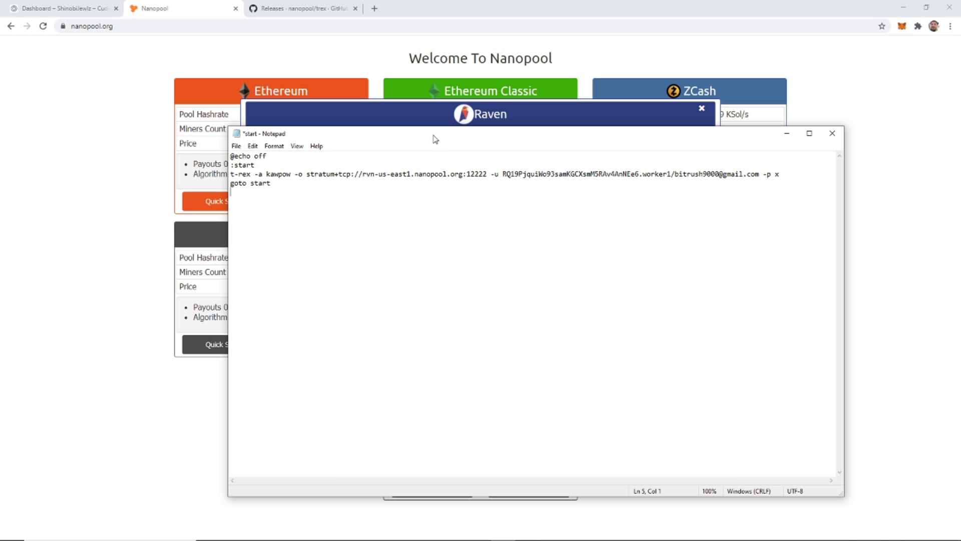
pyautogui.moveTo(466, 140); pyautogui.dragTo(437, 139)
pyautogui.click(208, 144)
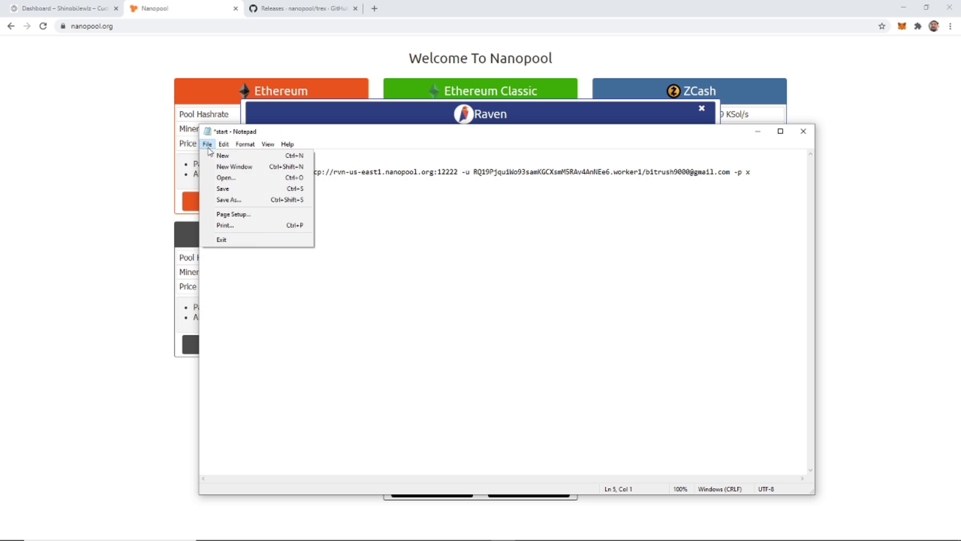
pyautogui.click(228, 190)
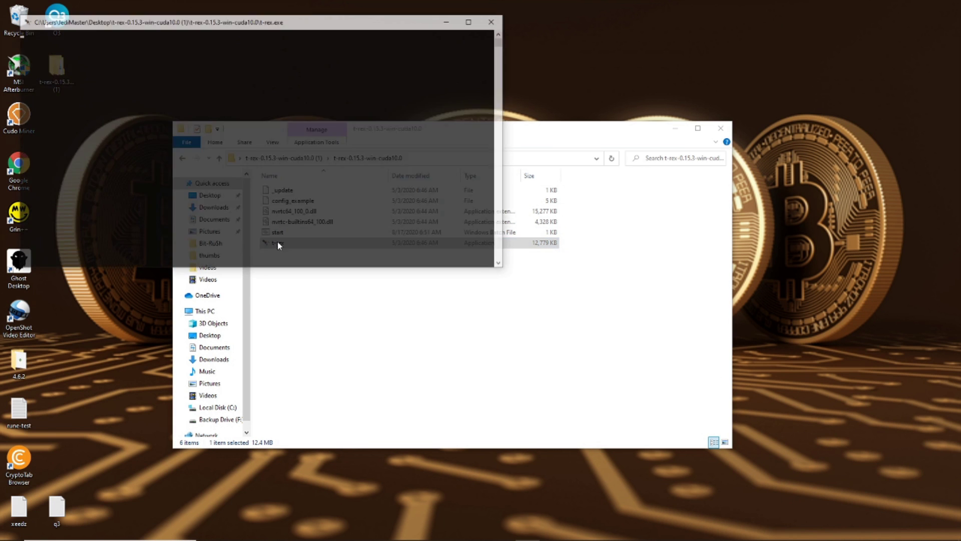
# - Run the edited start.bat and allow the T-Rex miner through Windows Defender Firewall
pyautogui.moveTo(573, 134); pyautogui.dragTo(633, 101)
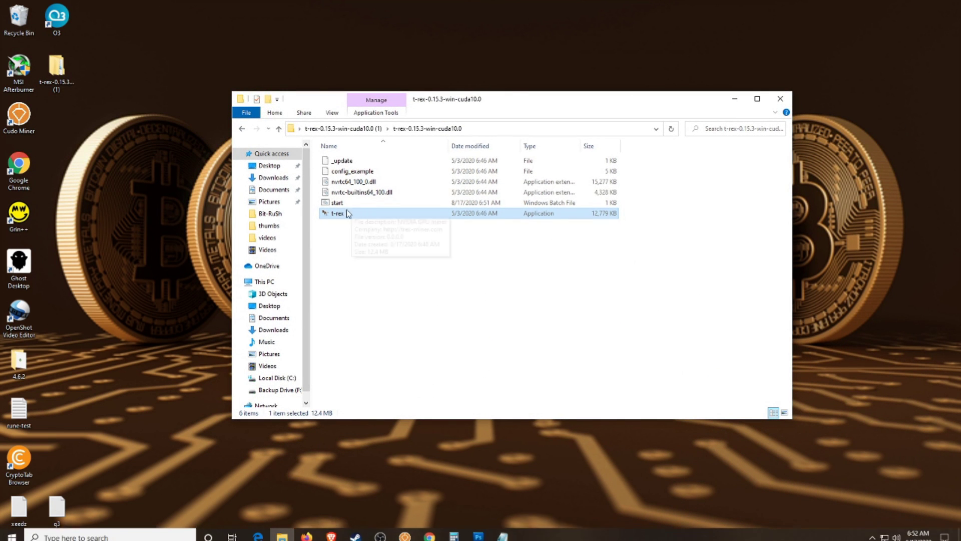
pyautogui.doubleClick(336, 202)
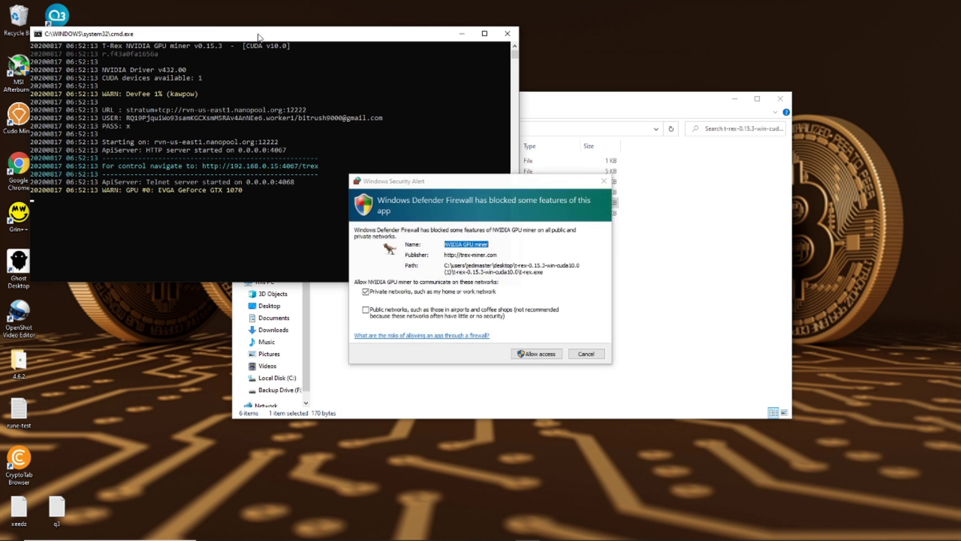
pyautogui.click(533, 354)
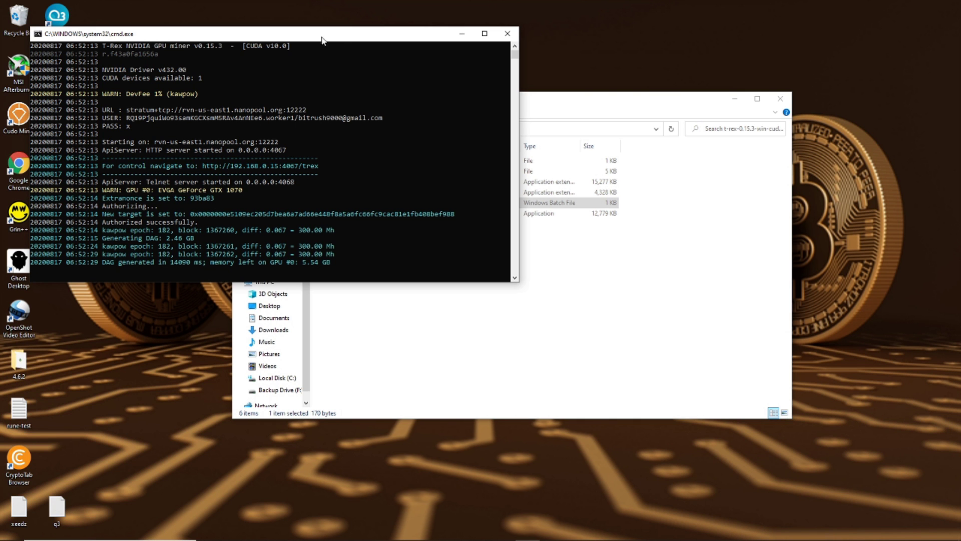
# - Check the miner console for two [OK] accepted shares, then return to Nanopool in Chrome
pyautogui.moveTo(322, 37); pyautogui.dragTo(329, 68)
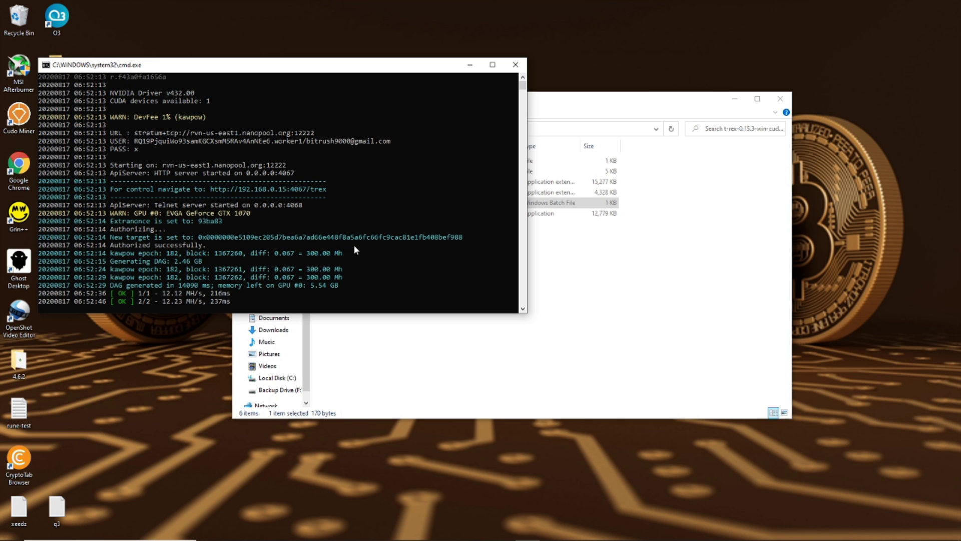
pyautogui.click(692, 206)
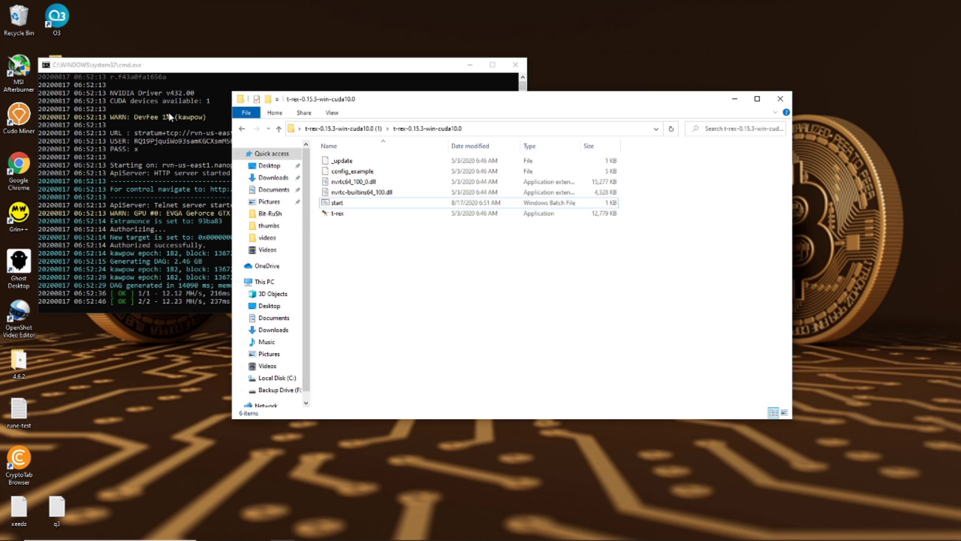
pyautogui.click(183, 149)
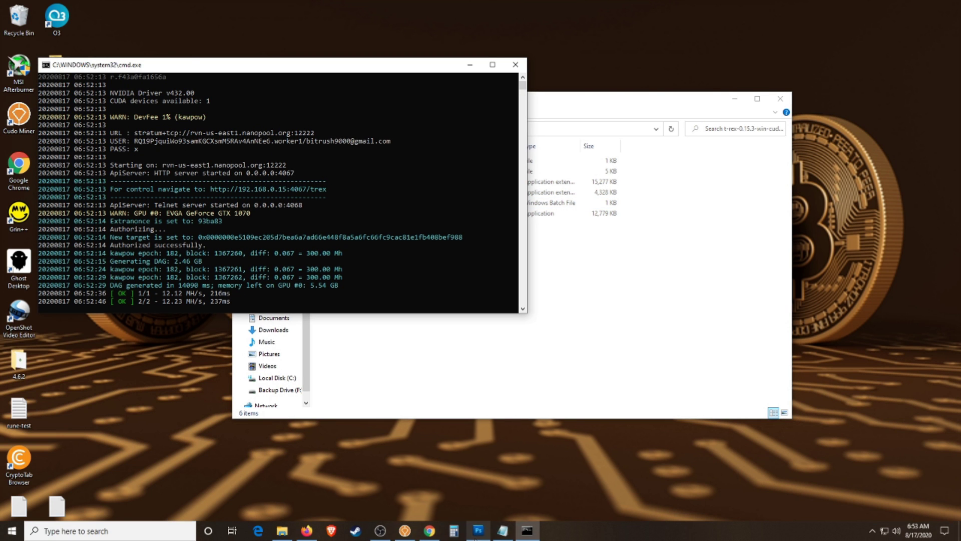
pyautogui.click(438, 526)
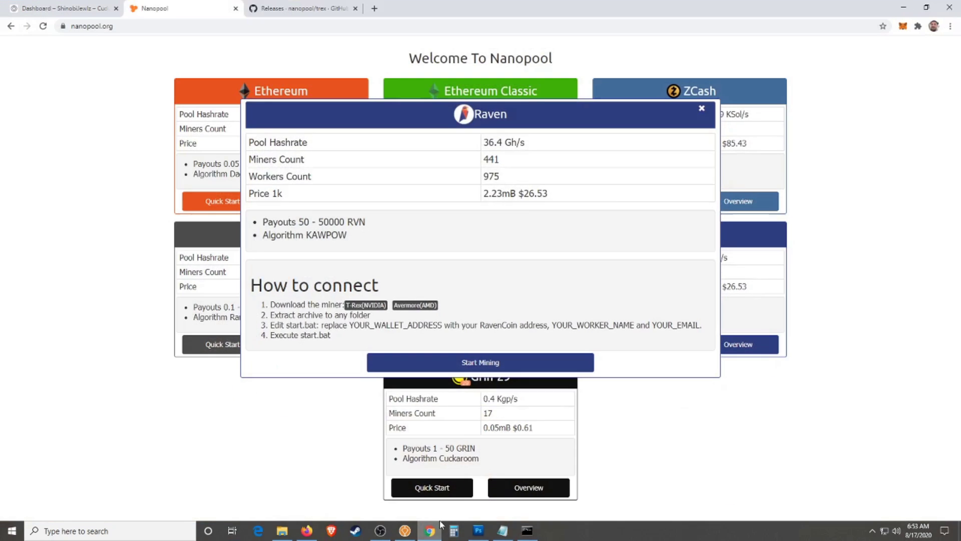
# - Search the Raven pool overview for the pasted wallet address
pyautogui.click(702, 109)
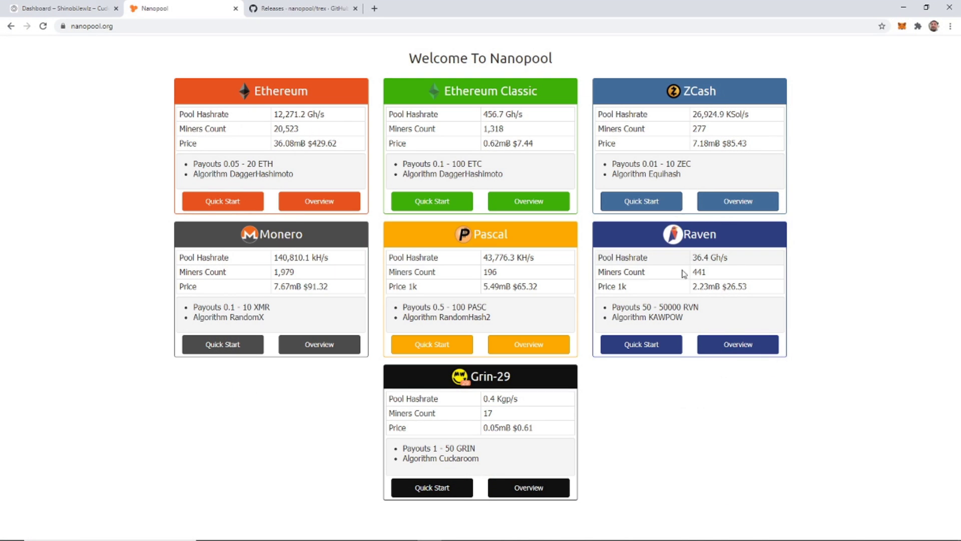
pyautogui.click(736, 347)
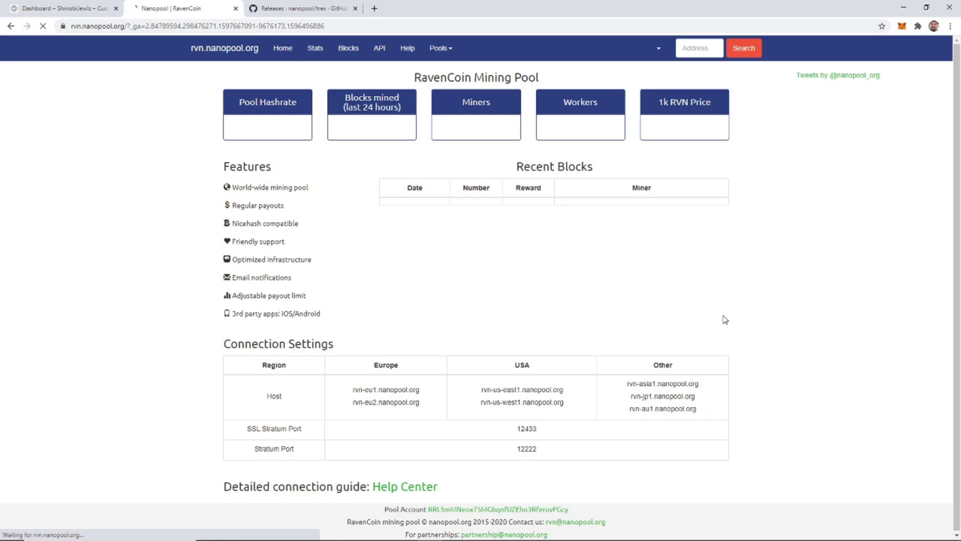
pyautogui.click(691, 48)
pyautogui.rightClick(691, 47)
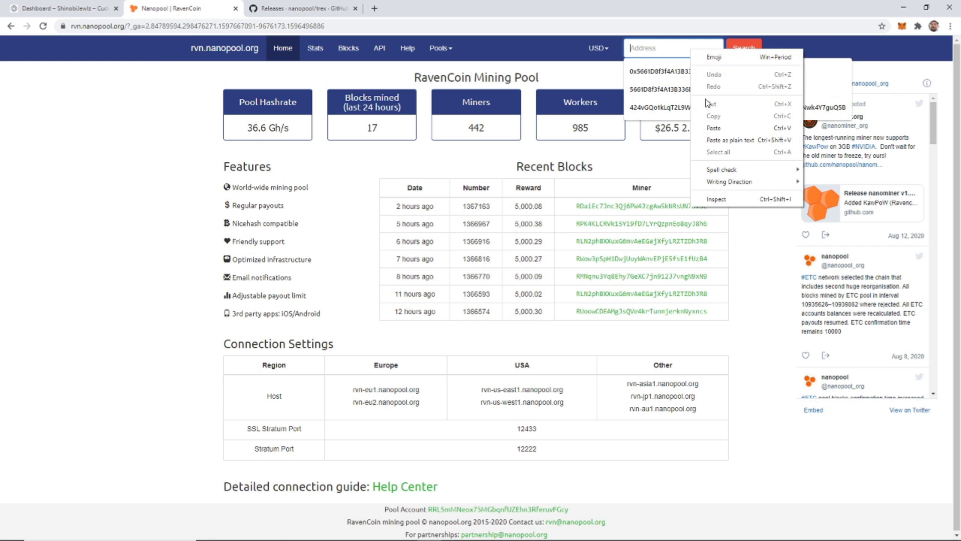
pyautogui.click(706, 128)
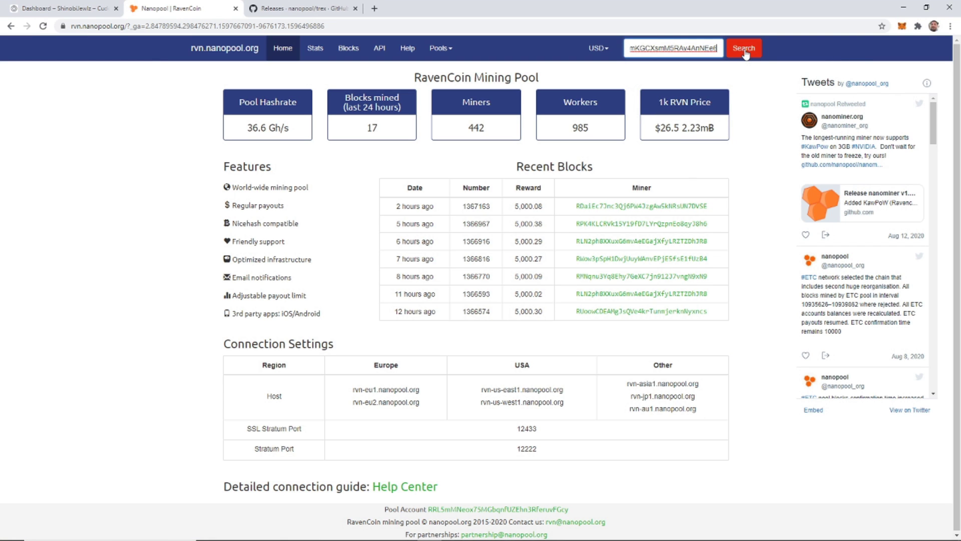
pyautogui.click(744, 50)
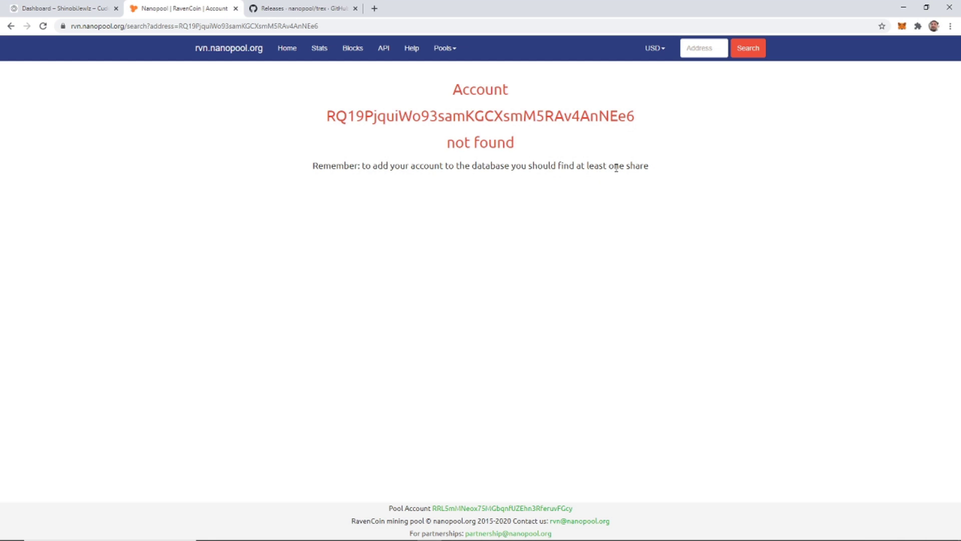
# - Note Nanopool's one-share requirement, then return to the T-Rex miner console showing 6/7 shares accepted
pyautogui.moveTo(610, 165); pyautogui.dragTo(649, 166)
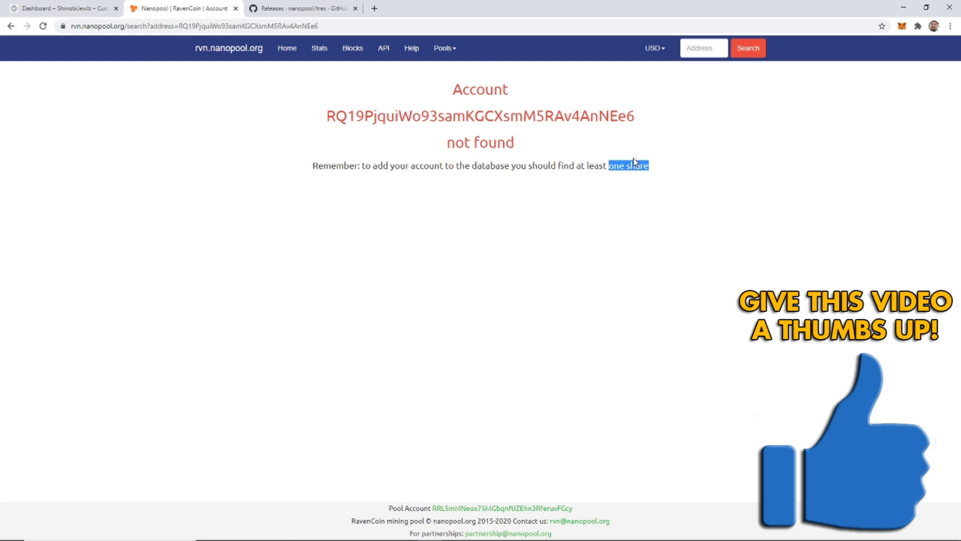
pyautogui.click(710, 50)
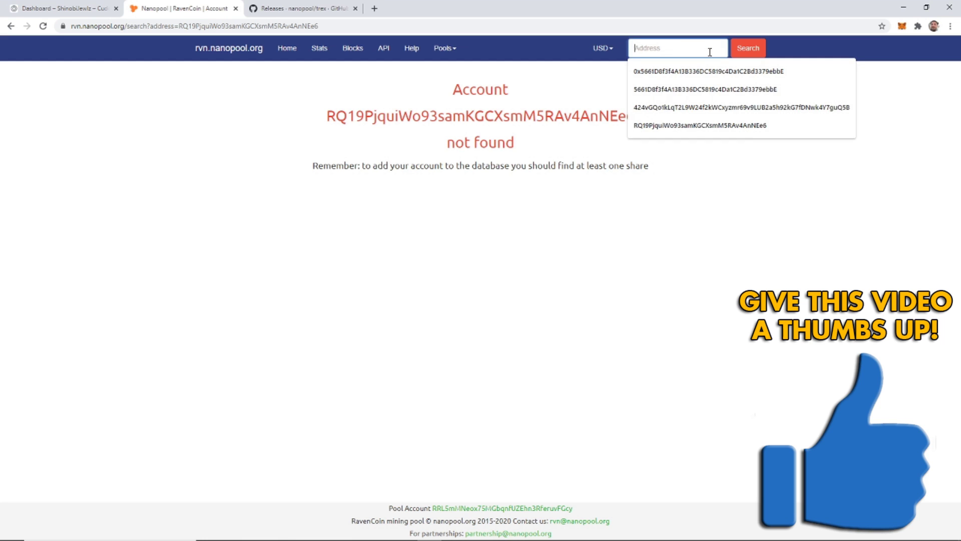
pyautogui.click(721, 190)
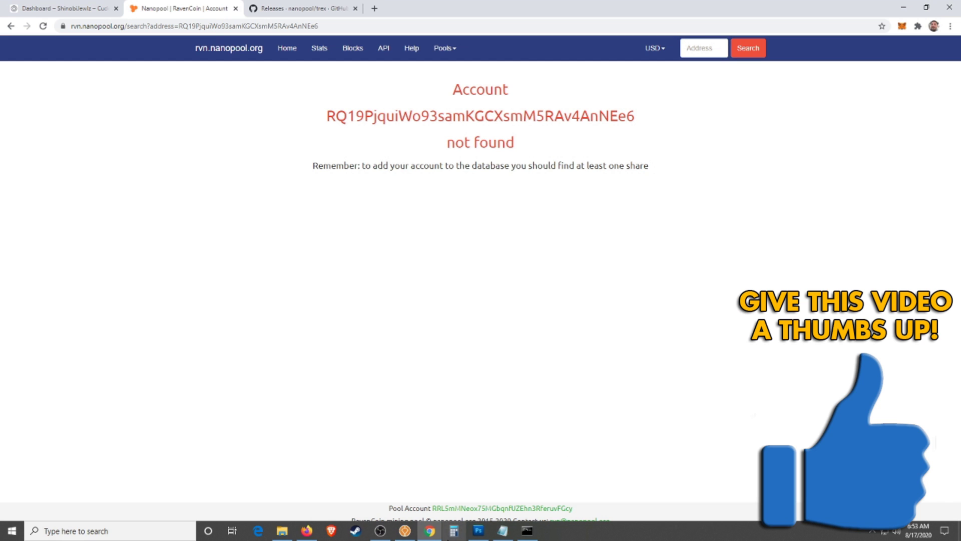
pyautogui.click(528, 531)
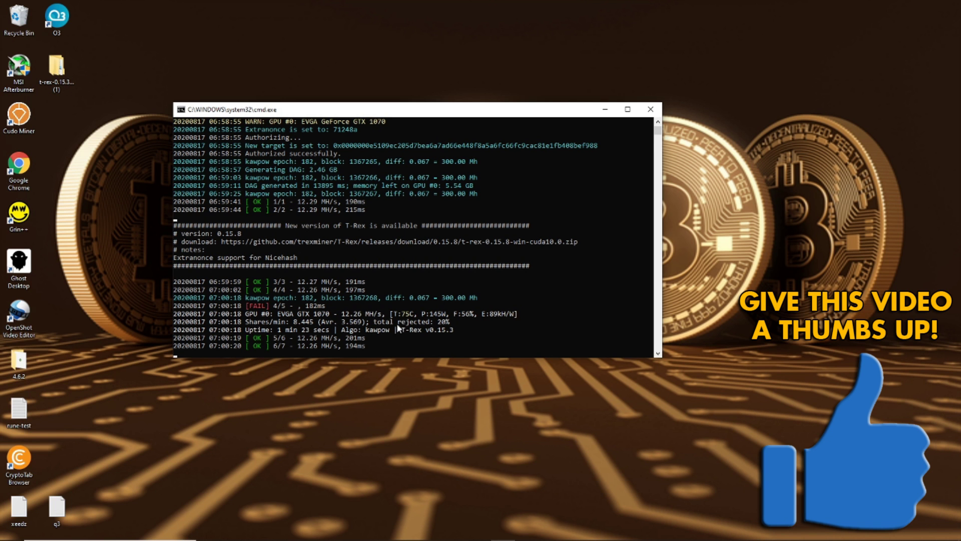
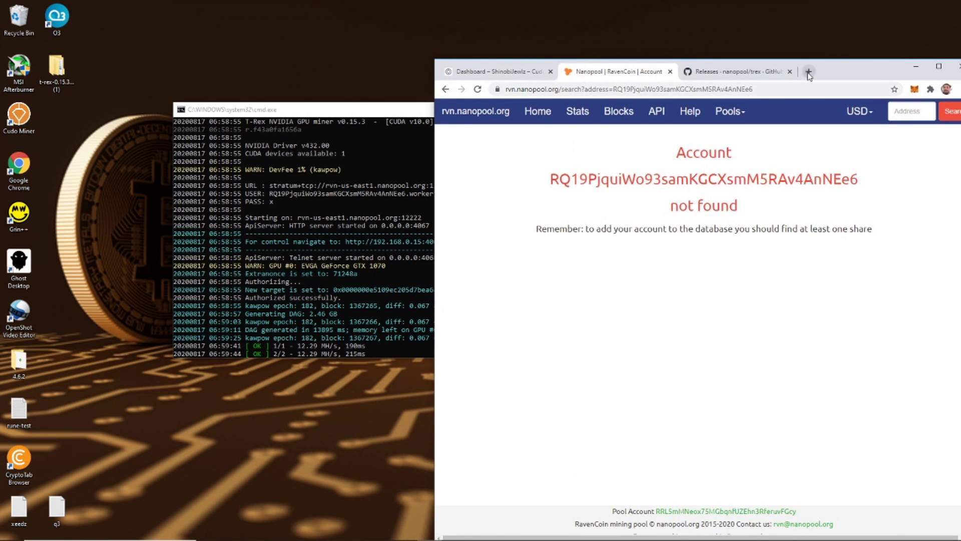
# - Open a new browser tab after the T-Rex miner starts mining KawPow on Nanopool
pyautogui.click(808, 71)
# - Load the T-Rex web monitor at 192.168.0.15:4067/trex and dismiss the version 0.15.8 notice
pyautogui.write('1')
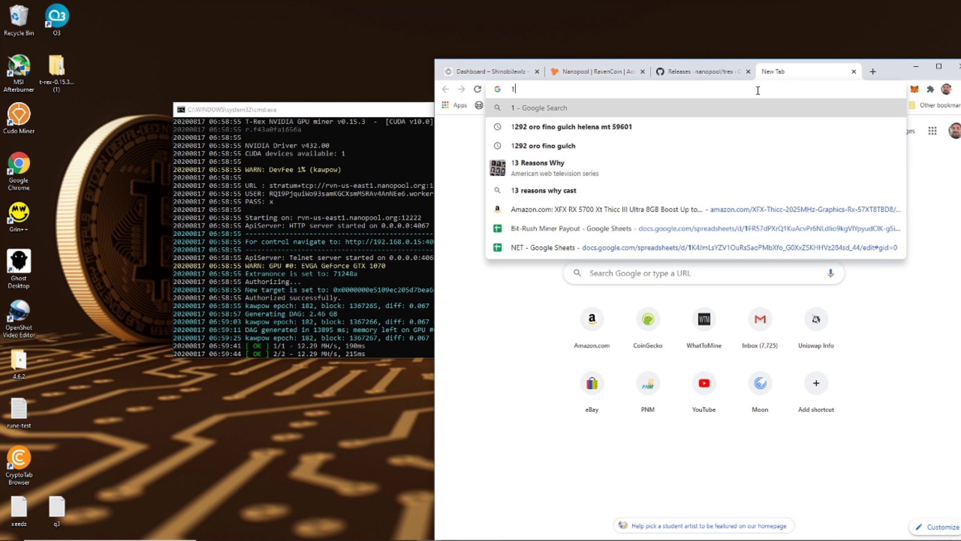
pyautogui.write('92.')
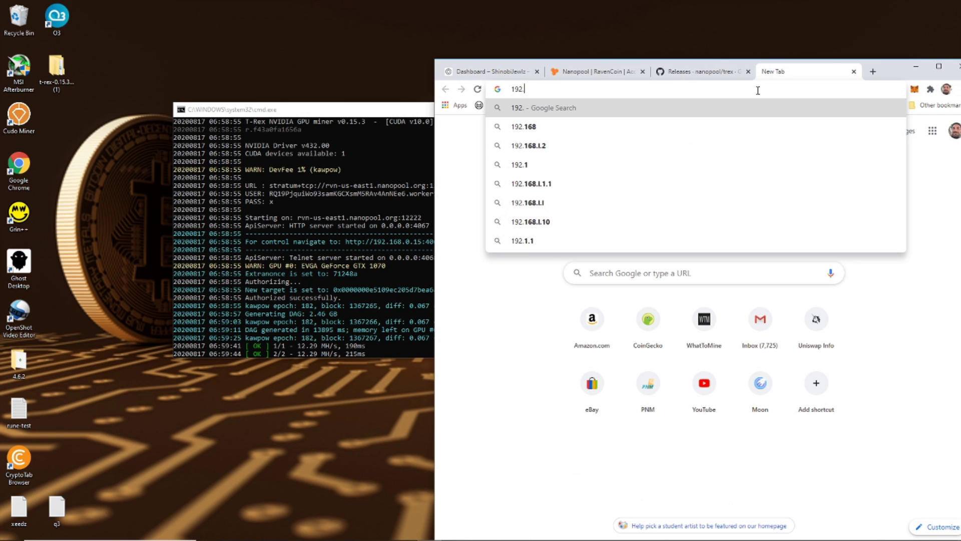
pyautogui.write('168.')
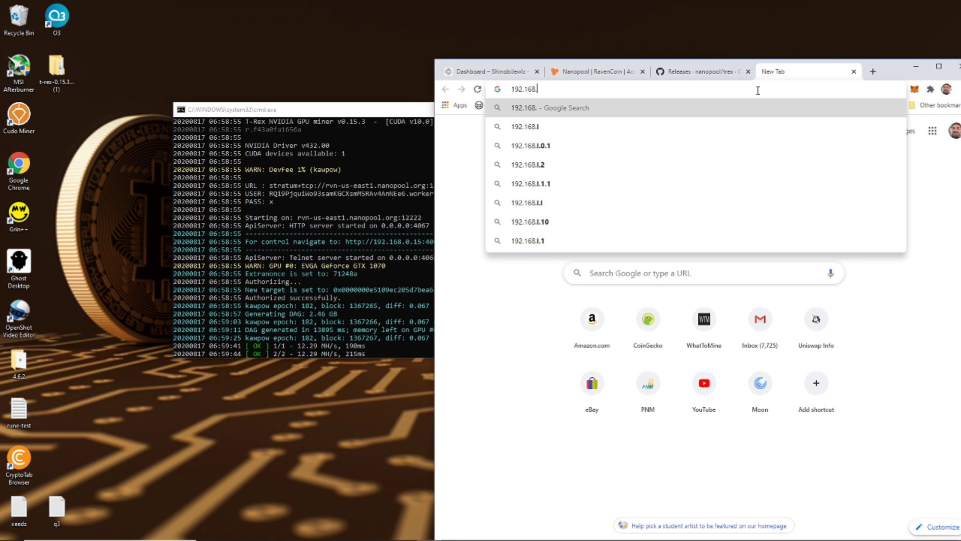
pyautogui.write('0.15:')
pyautogui.moveTo(389, 111); pyautogui.dragTo(285, 111)
pyautogui.click(571, 89)
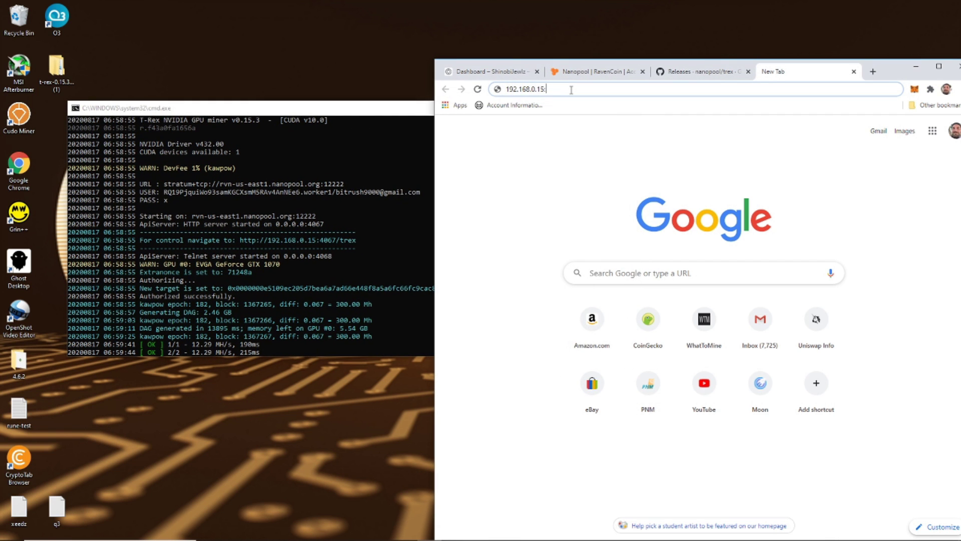
pyautogui.write('4067/')
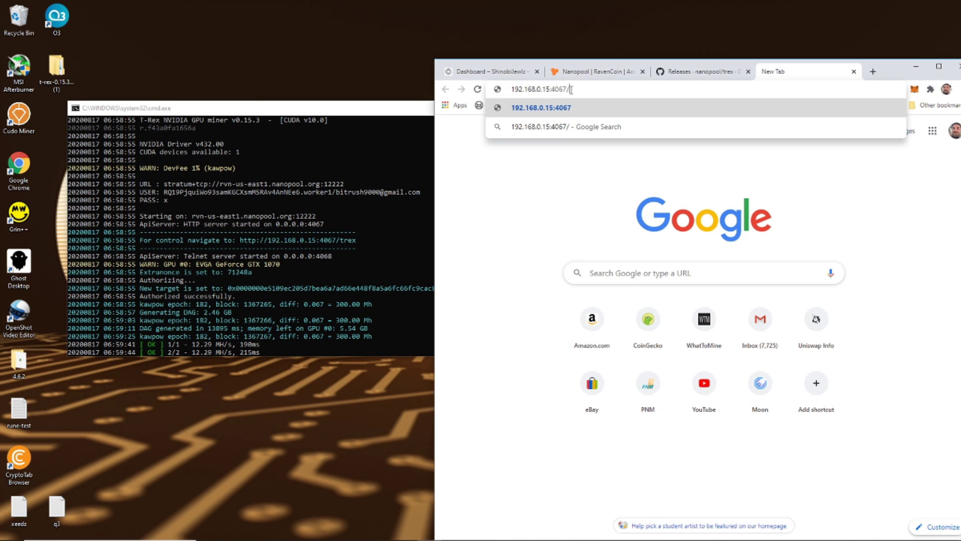
pyautogui.write('trex')
pyautogui.press('Return')
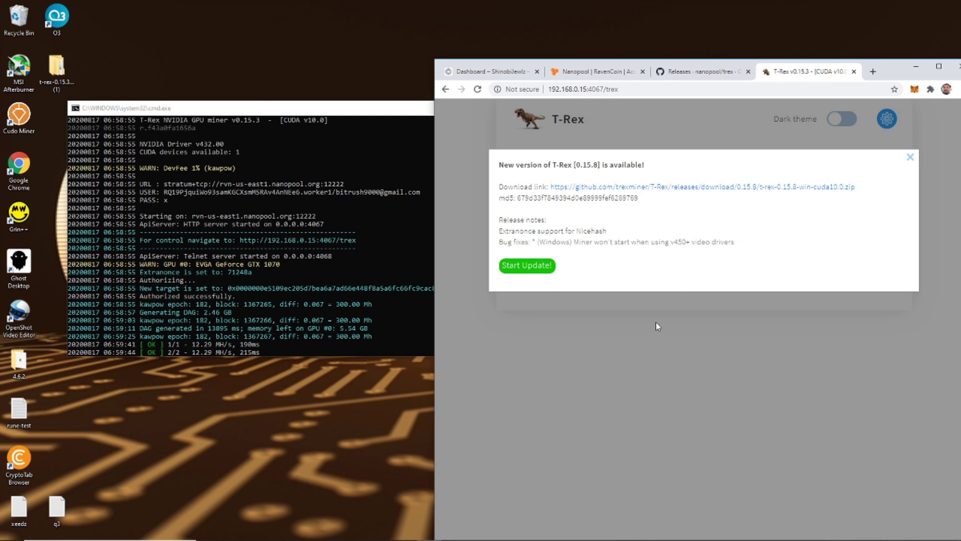
pyautogui.click(910, 158)
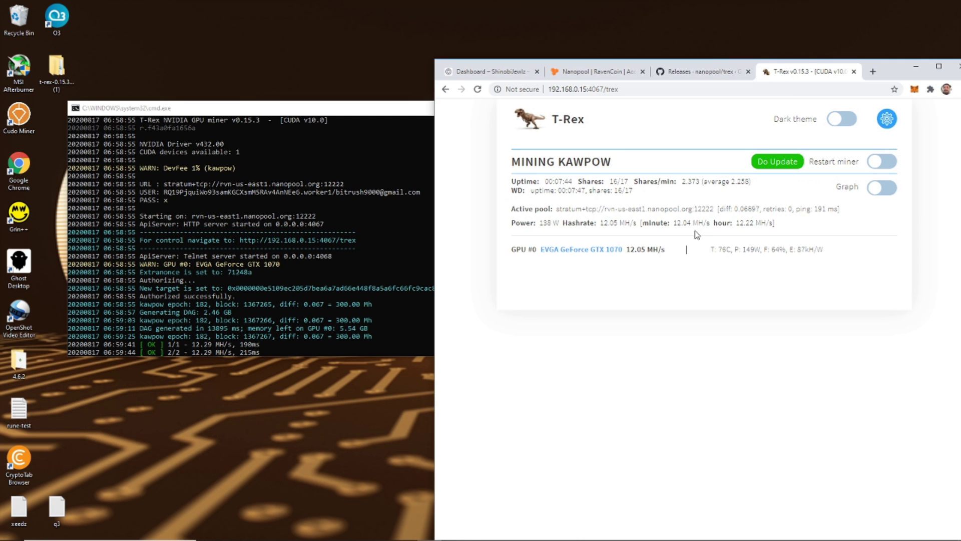
# - Switch the T-Rex monitor to the dark theme and show the hashrate graph
pyautogui.moveTo(891, 69); pyautogui.dragTo(836, 61)
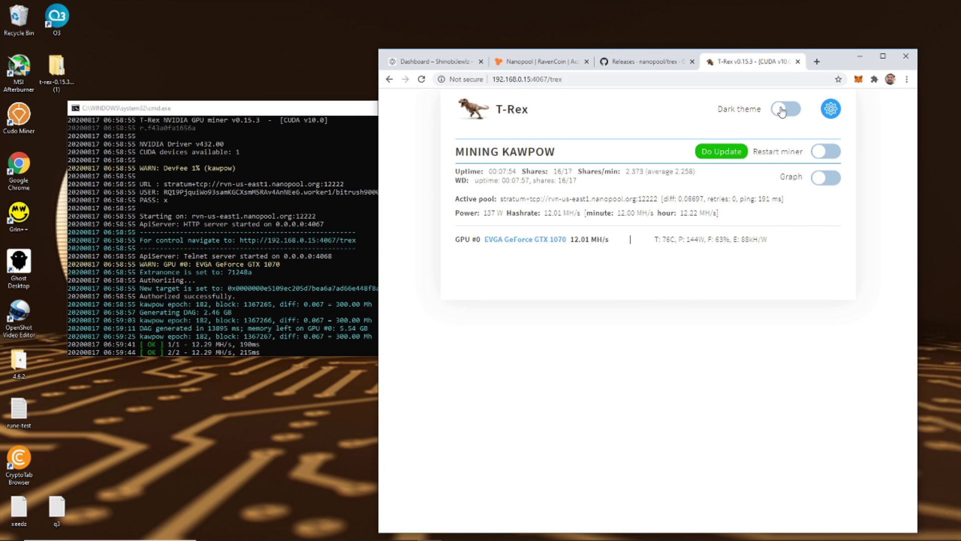
pyautogui.click(782, 111)
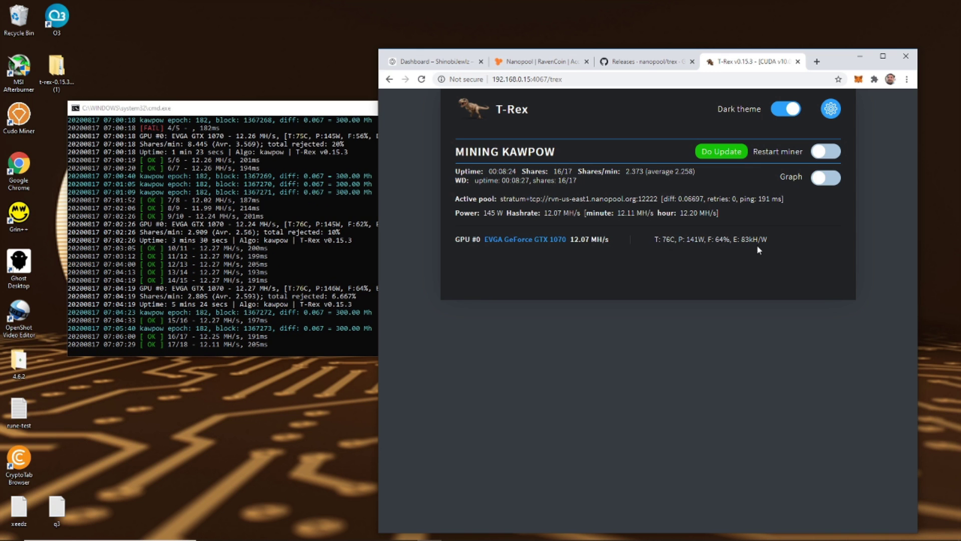
pyautogui.click(820, 186)
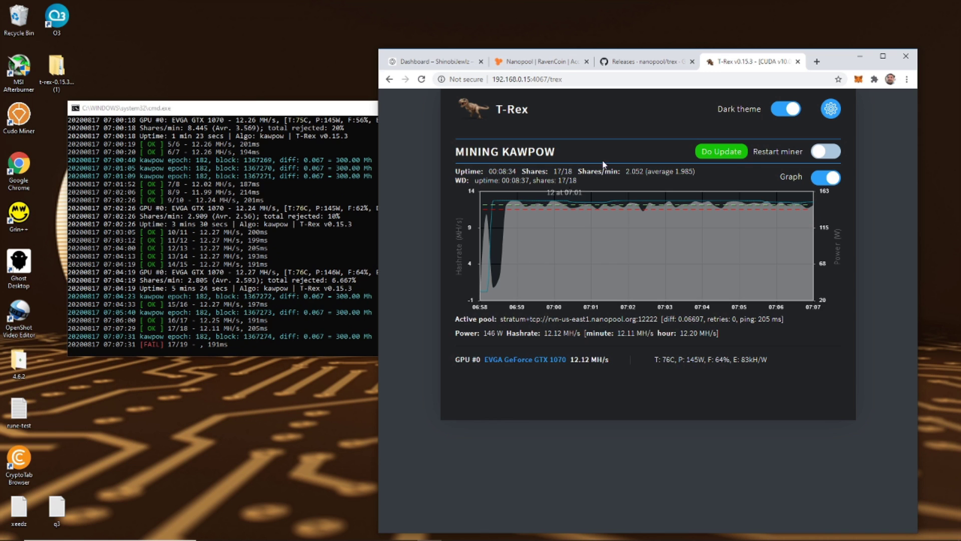
# - Rearrange the miner console and browser windows, then return to the Nanopool RavenCoin tab
pyautogui.moveTo(846, 64); pyautogui.dragTo(893, 52)
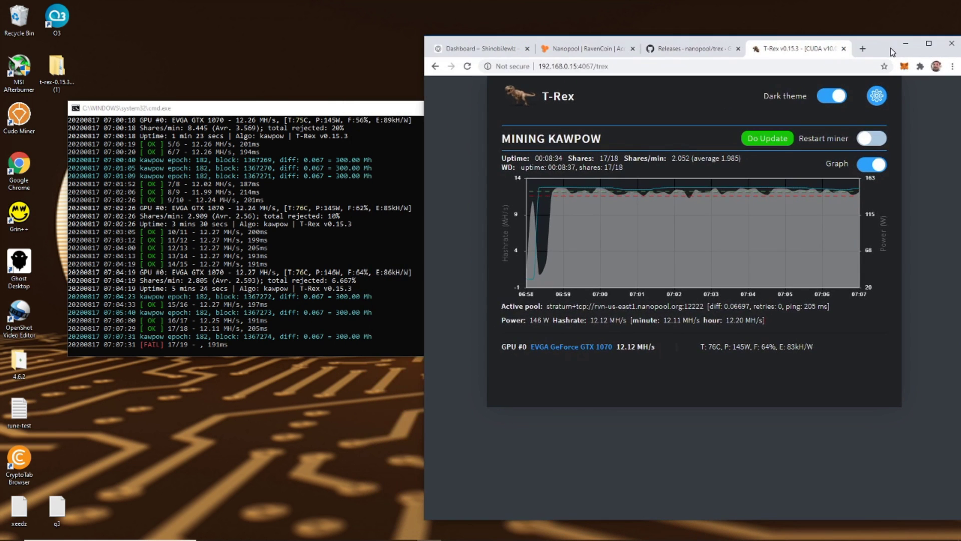
pyautogui.moveTo(328, 111); pyautogui.dragTo(270, 57)
pyautogui.click(884, 41)
pyautogui.moveTo(884, 41); pyautogui.dragTo(826, 20)
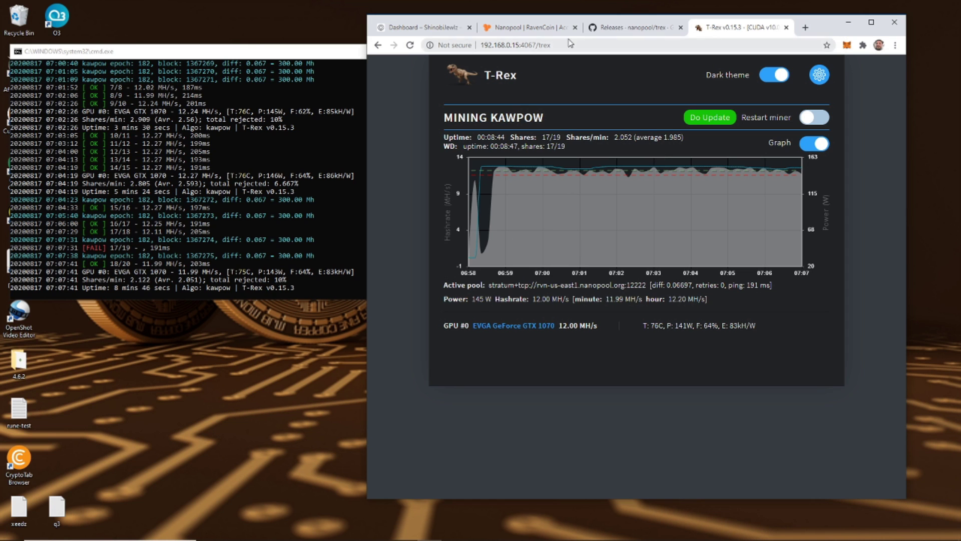
pyautogui.click(534, 29)
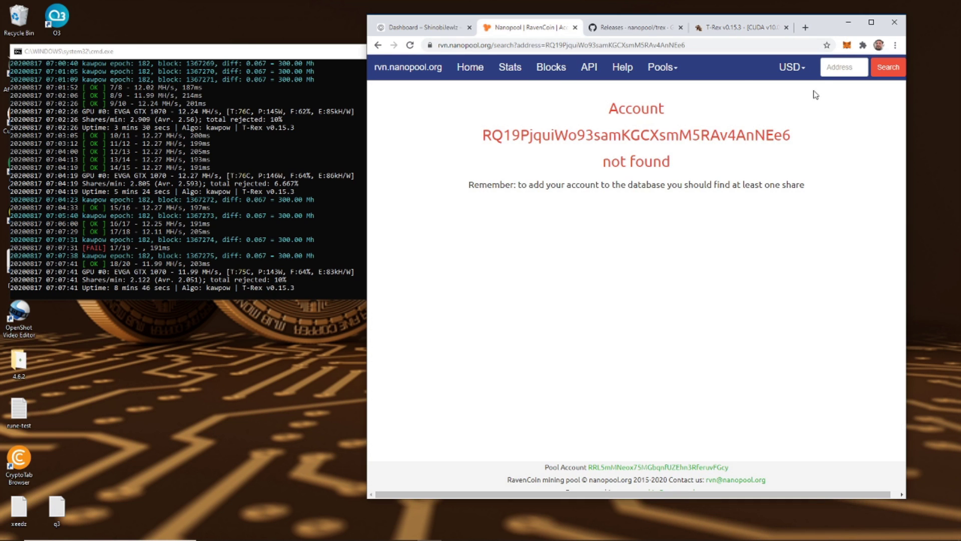
# - Paste the wallet address into Nanopool's address search and load the account dashboard
pyautogui.click(833, 73)
pyautogui.rightClick(837, 72)
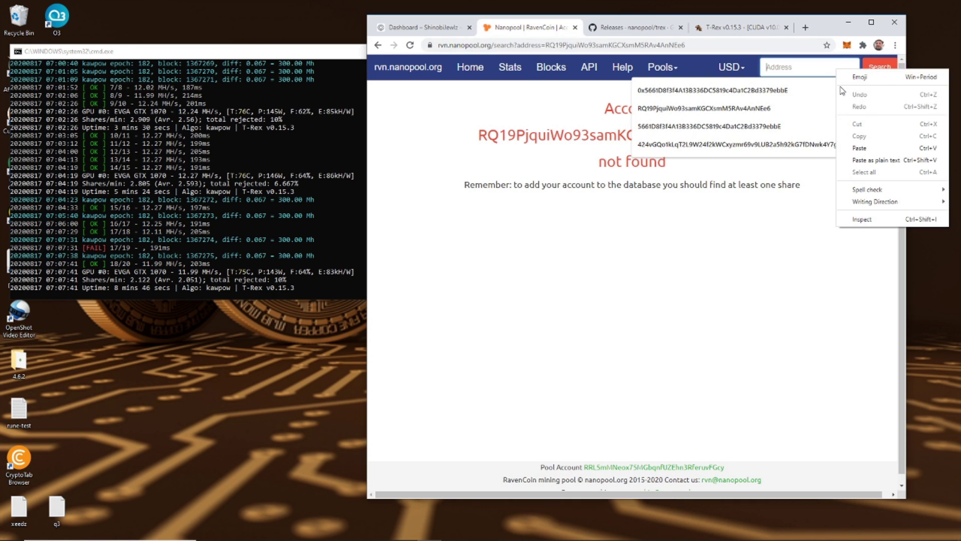
pyautogui.click(859, 149)
pyautogui.click(876, 73)
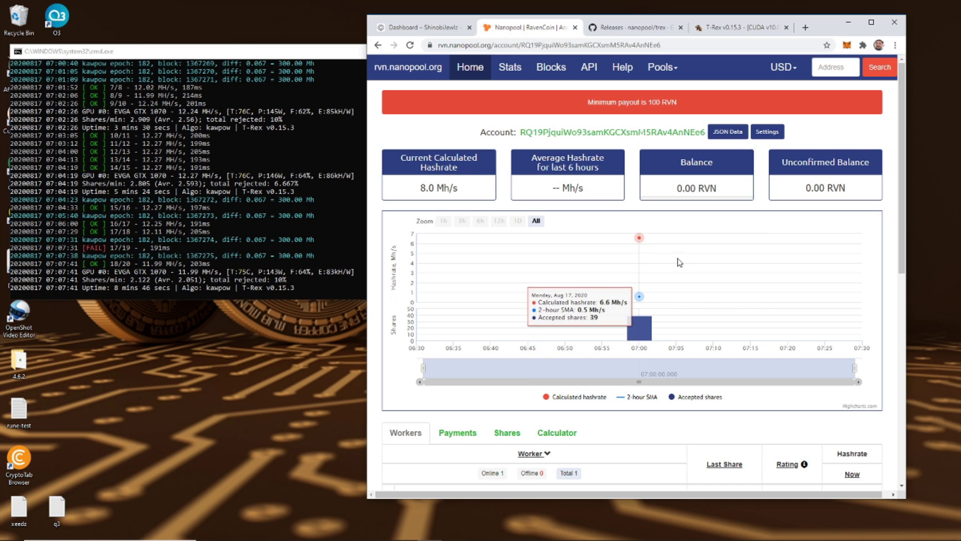
pyautogui.click(839, 67)
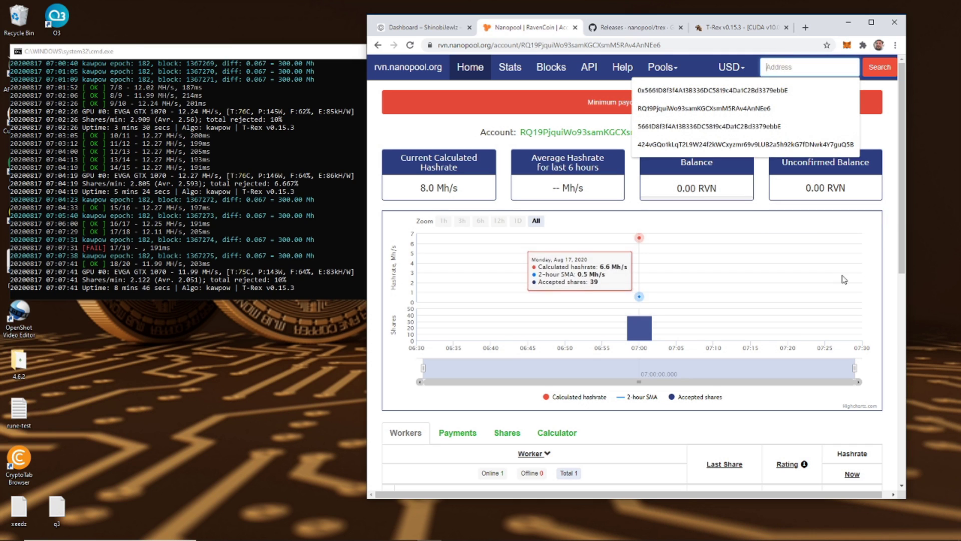
pyautogui.click(894, 214)
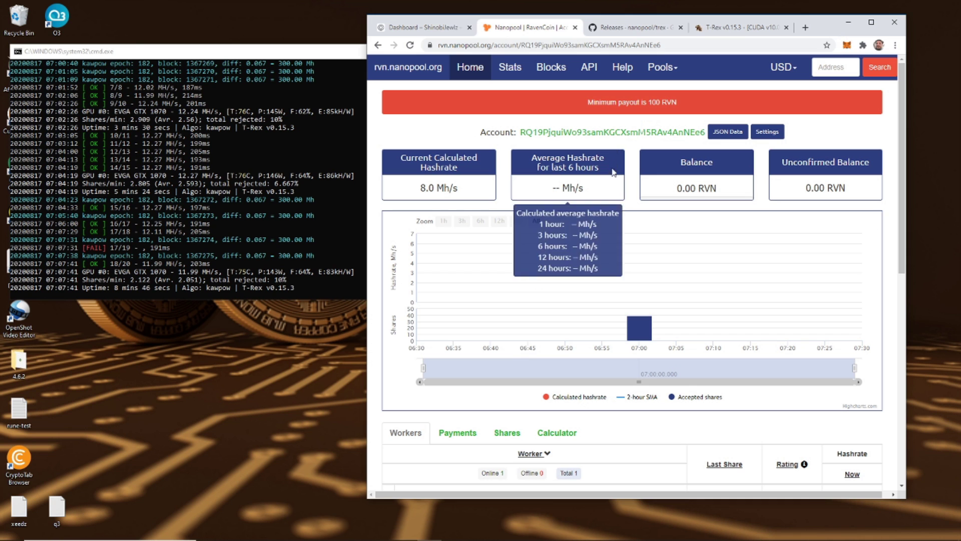
pyautogui.scroll(-8, 672, 217)
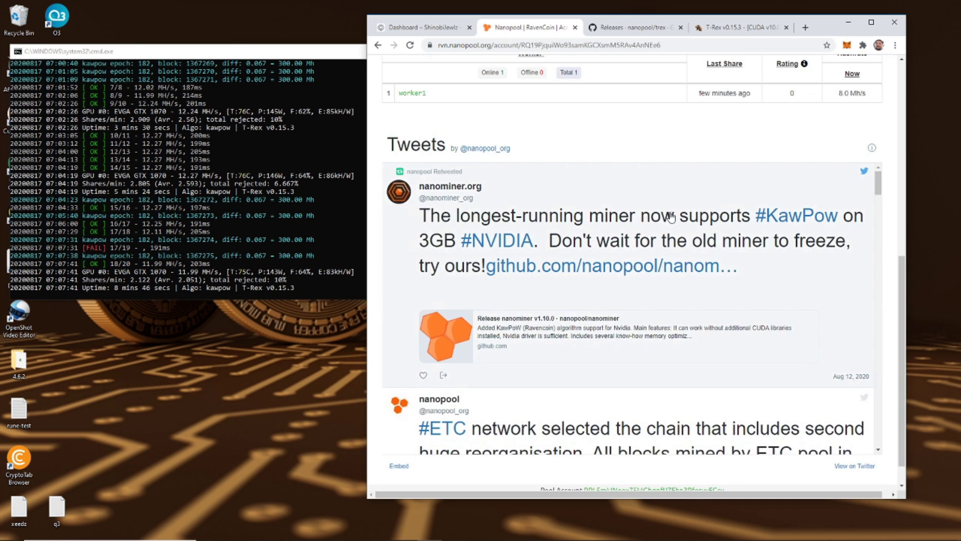
pyautogui.scroll(5, 671, 217)
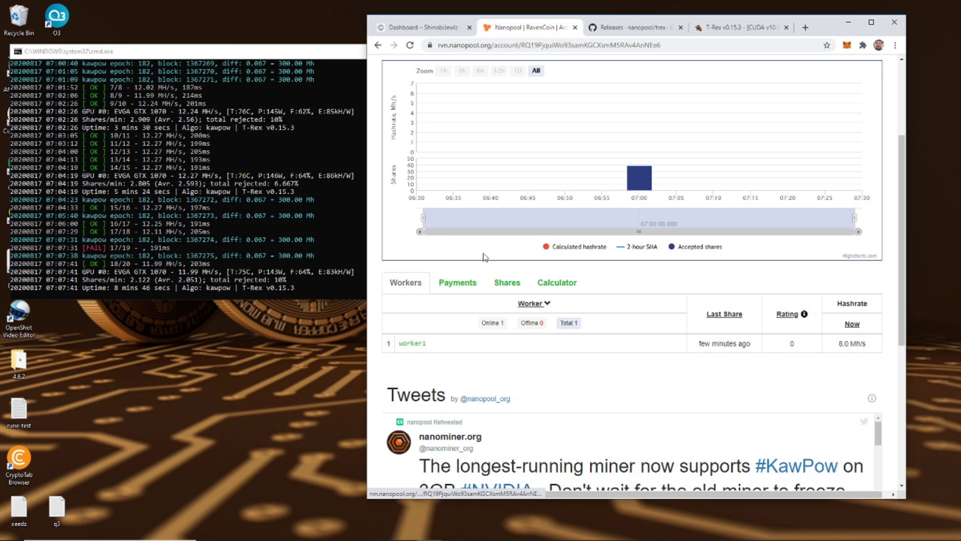
# - Review the Payments, Workers, Shares and earnings tabs, then open the account's User Settings
pyautogui.click(459, 283)
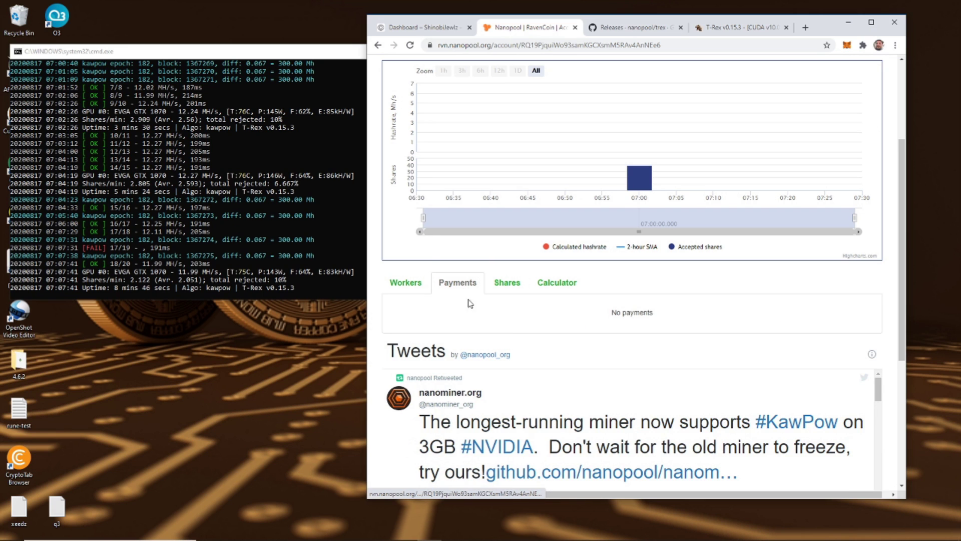
pyautogui.click(410, 286)
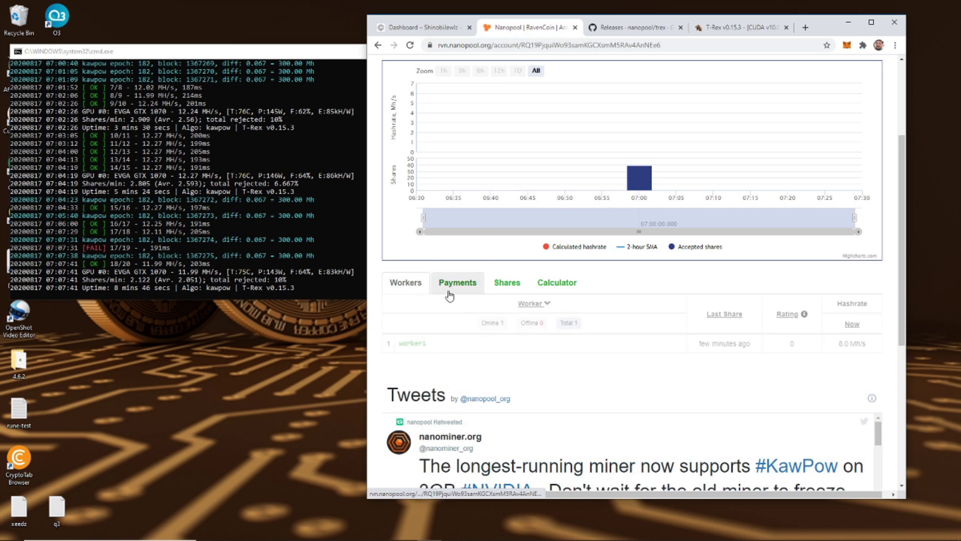
pyautogui.click(504, 293)
pyautogui.click(555, 284)
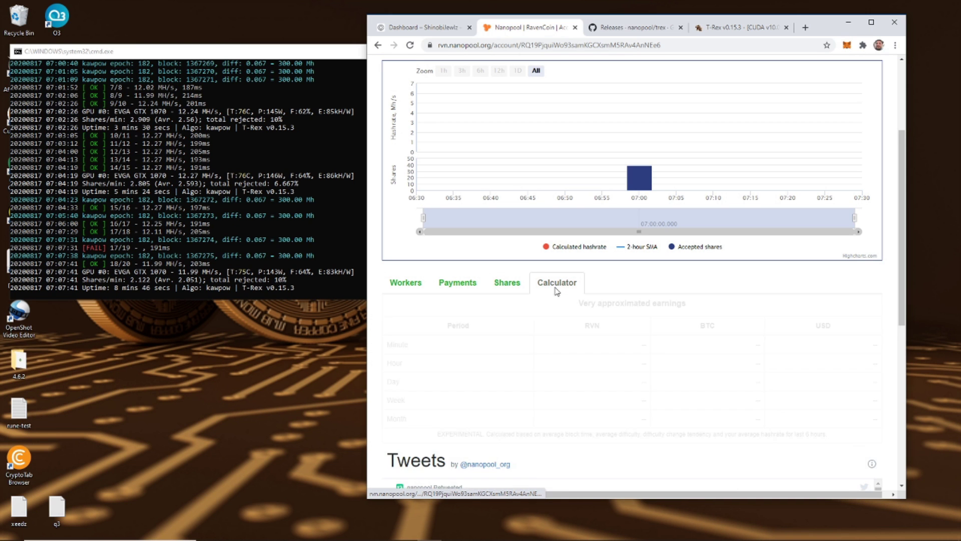
pyautogui.scroll(3, 604, 295)
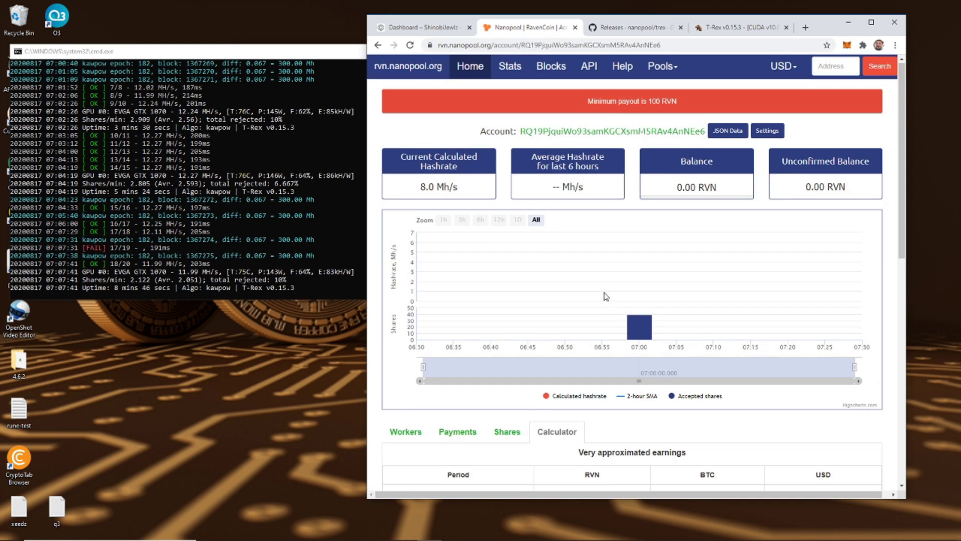
pyautogui.click(767, 133)
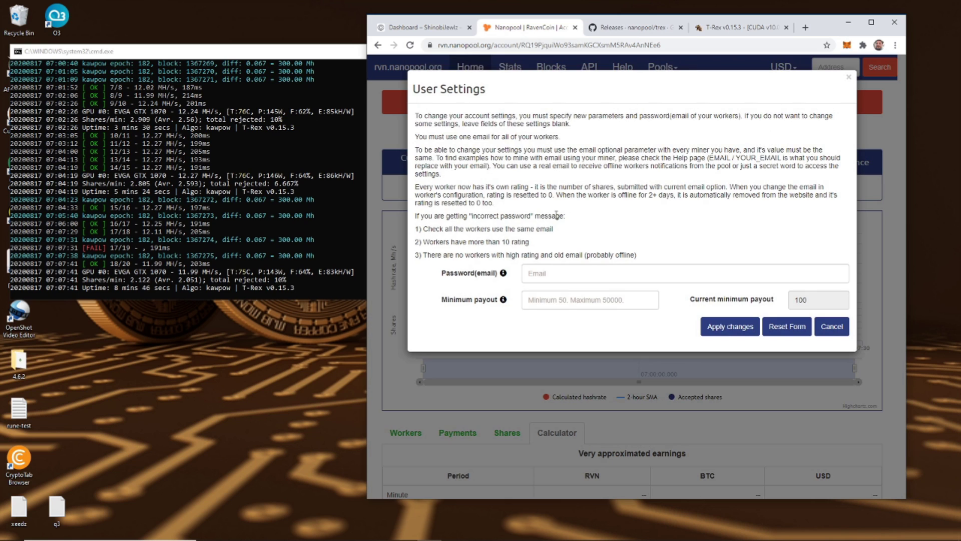
# - Enter the worker email as password, set minimum payout to 50 and apply; it's rejected
pyautogui.click(542, 273)
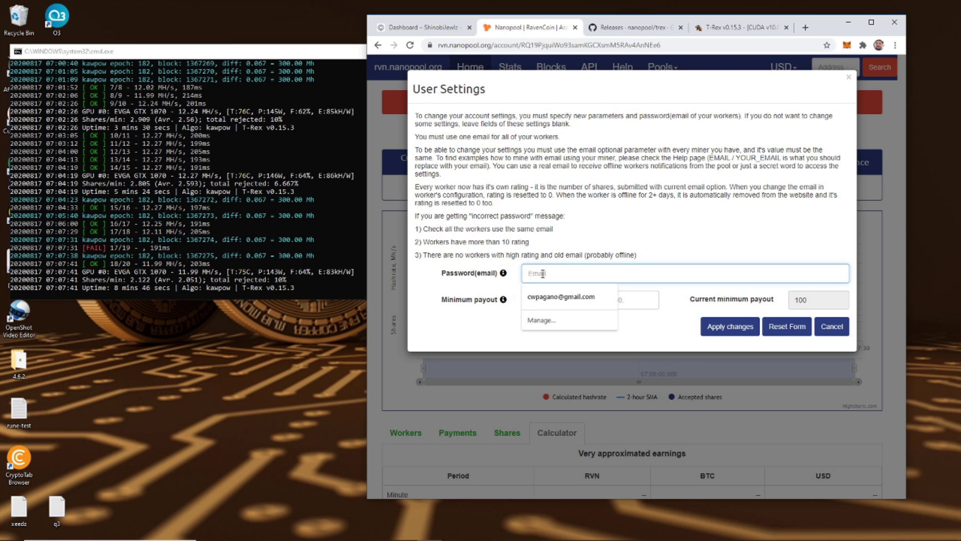
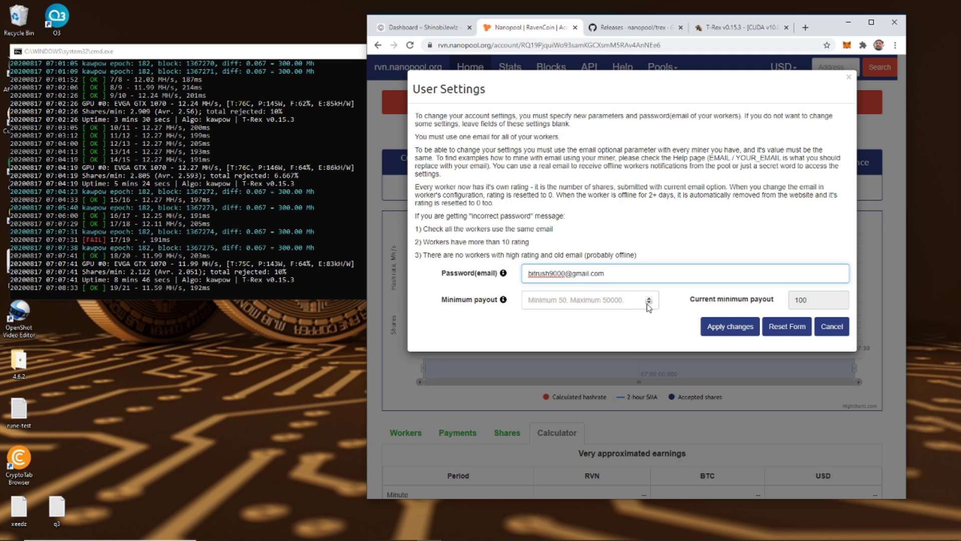
pyautogui.click(615, 300)
pyautogui.write('50')
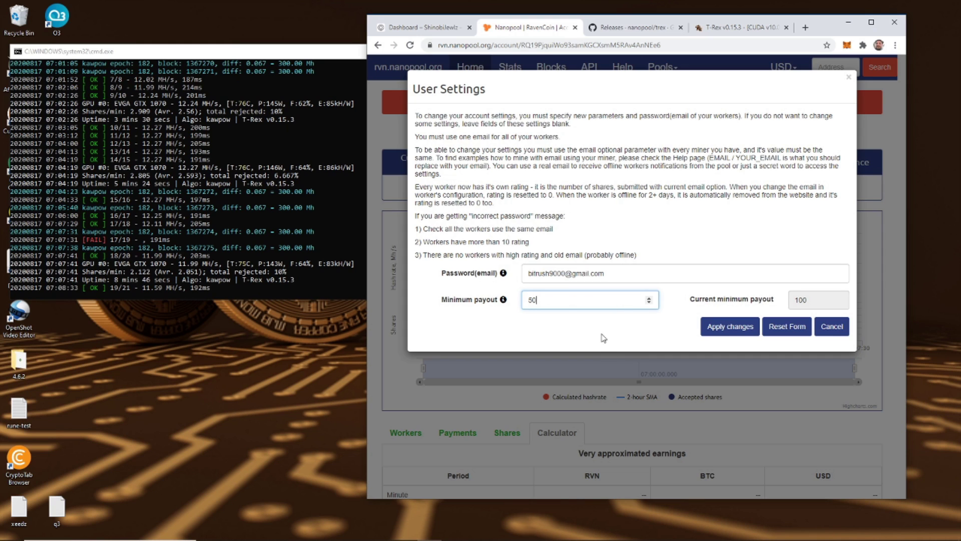
pyautogui.click(599, 337)
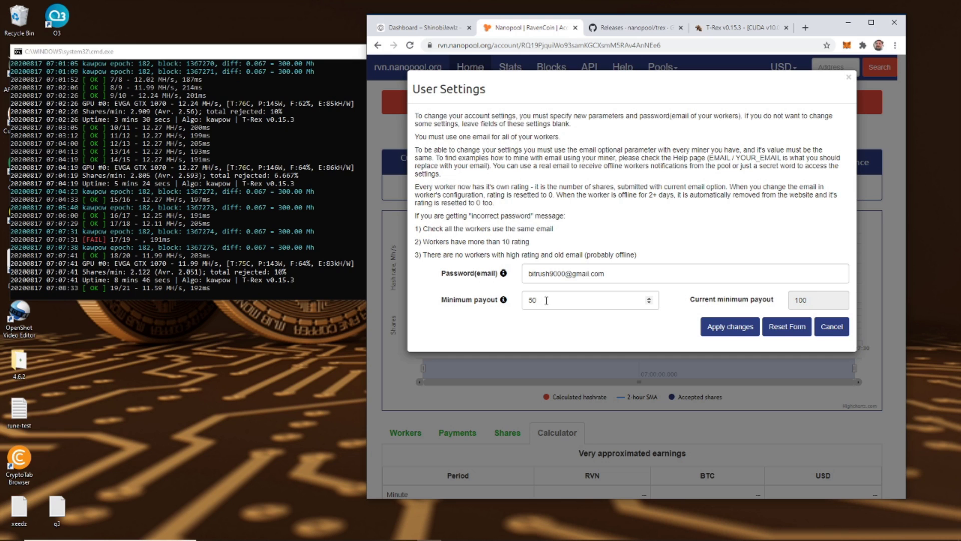
pyautogui.click(744, 331)
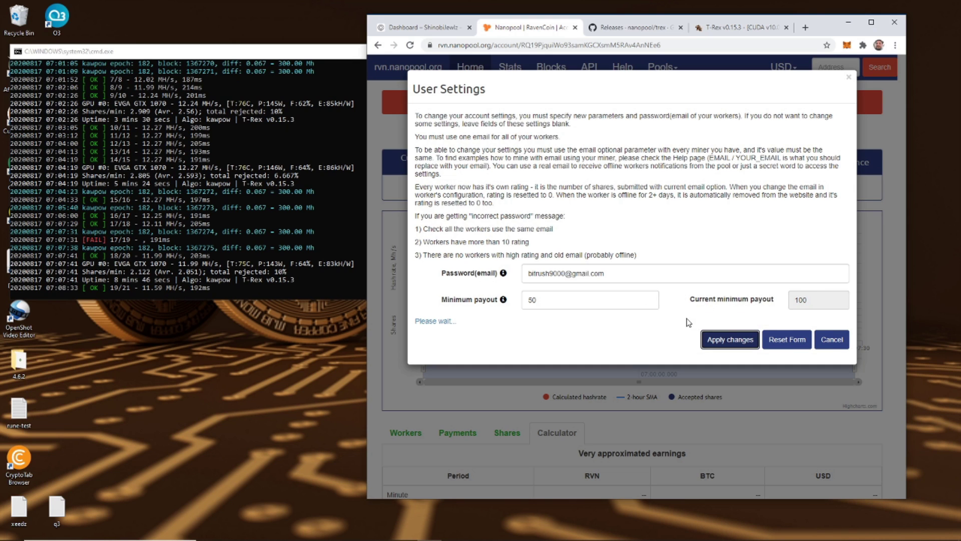
pyautogui.click(610, 275)
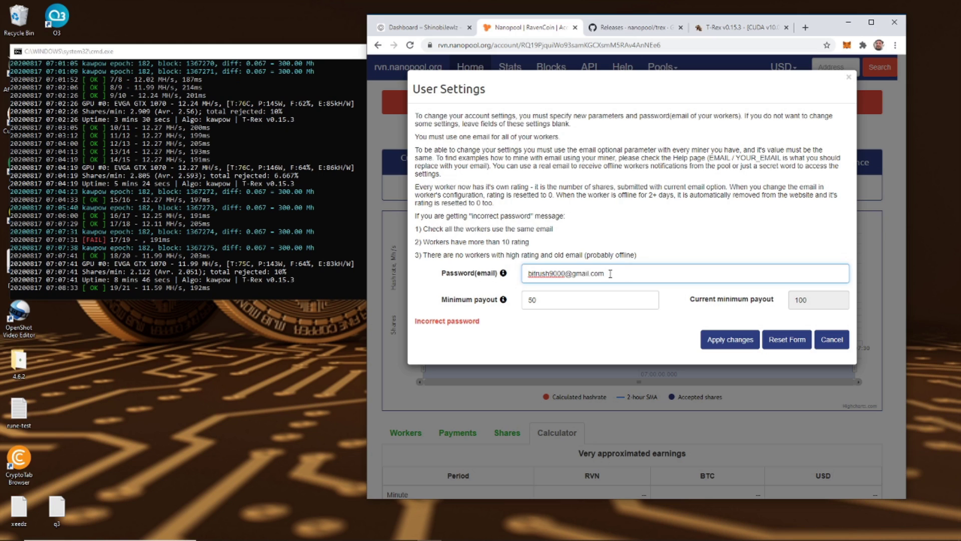
# - Retry the 50 minimum payout with a one-character password and with an empty one
pyautogui.moveTo(611, 274); pyautogui.dragTo(486, 276)
pyautogui.write('x')
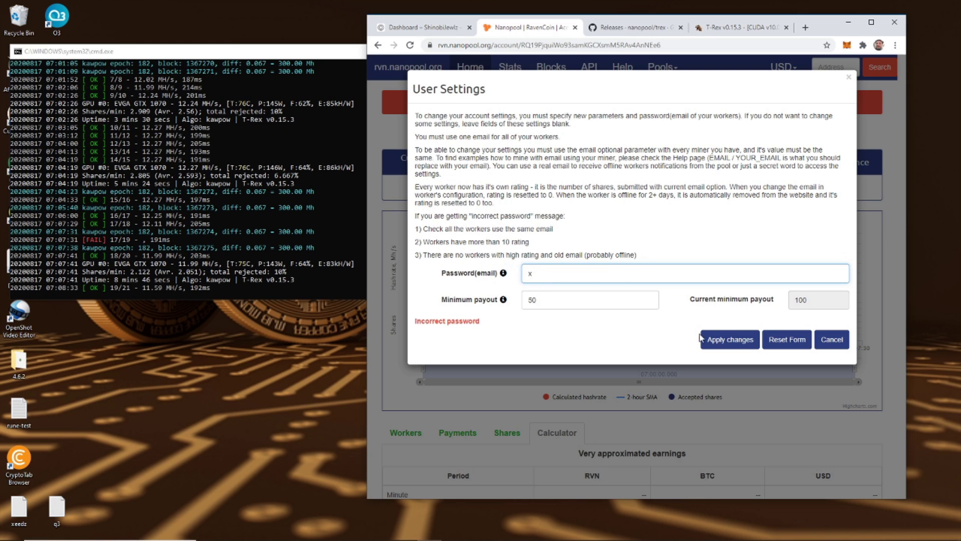
pyautogui.click(723, 344)
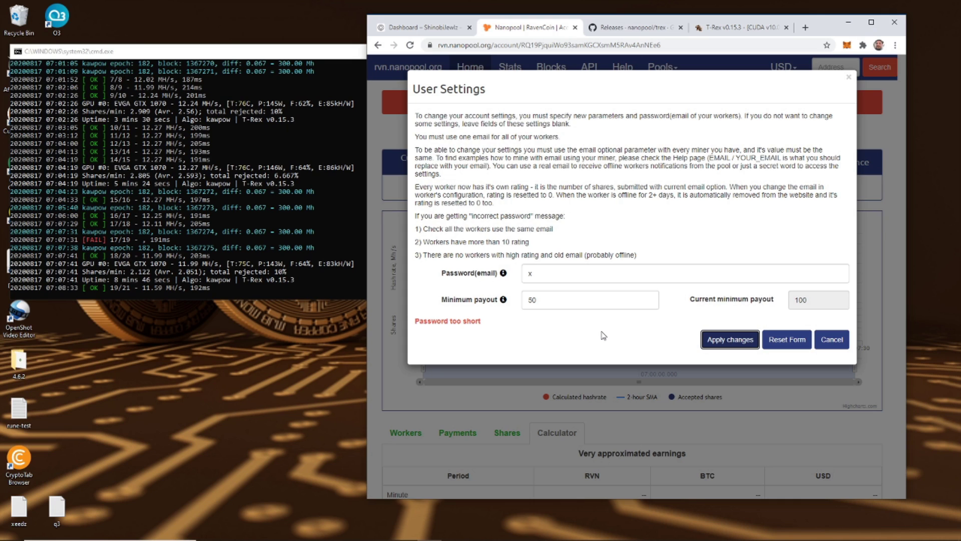
pyautogui.click(547, 270)
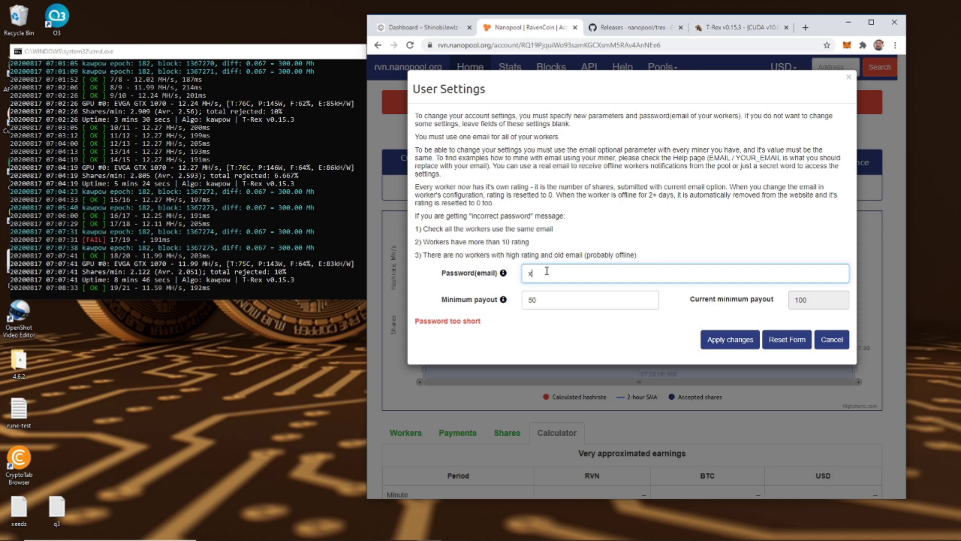
pyautogui.press('BackSpace')
pyautogui.click(735, 343)
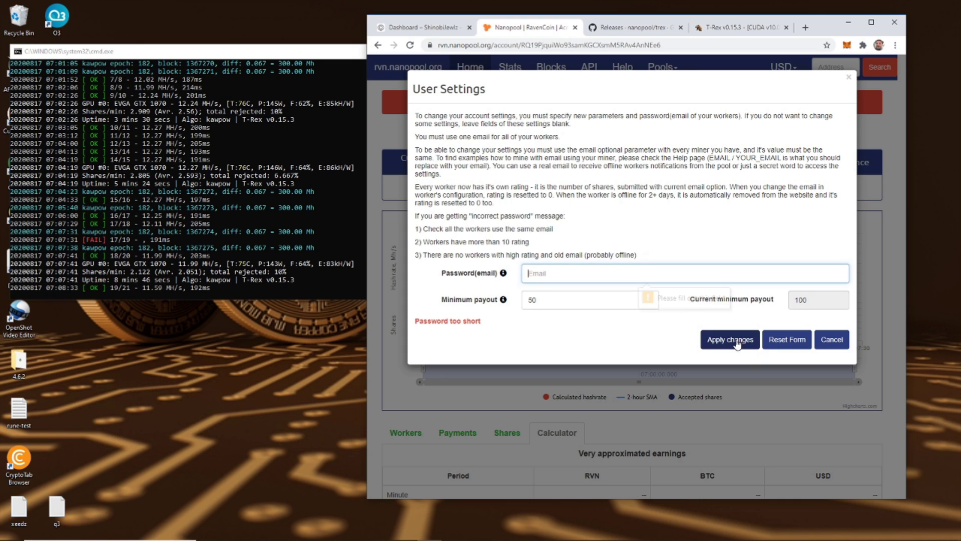
pyautogui.click(602, 276)
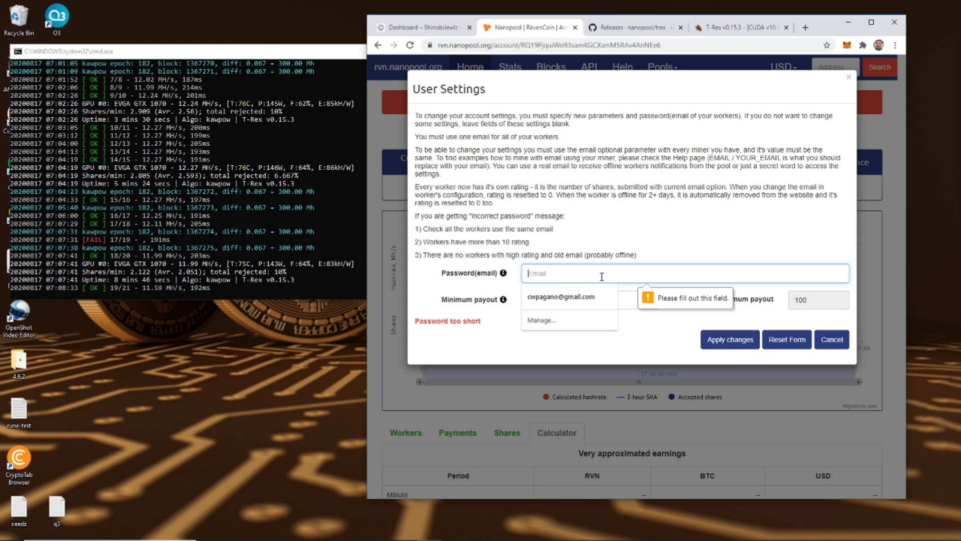
pyautogui.write('x')
pyautogui.click(732, 344)
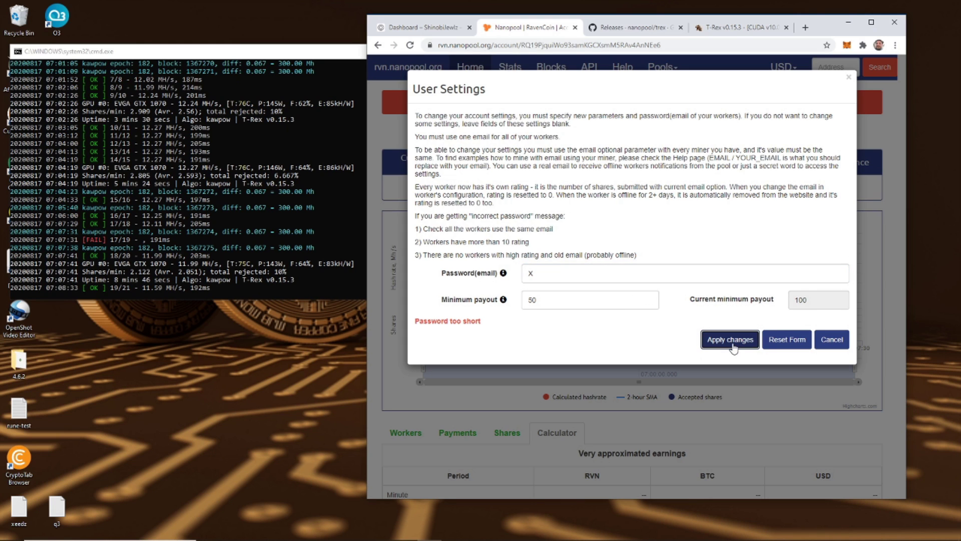
# - Retype the worker email as password, apply again, then close User Settings without saving
pyautogui.click(594, 273)
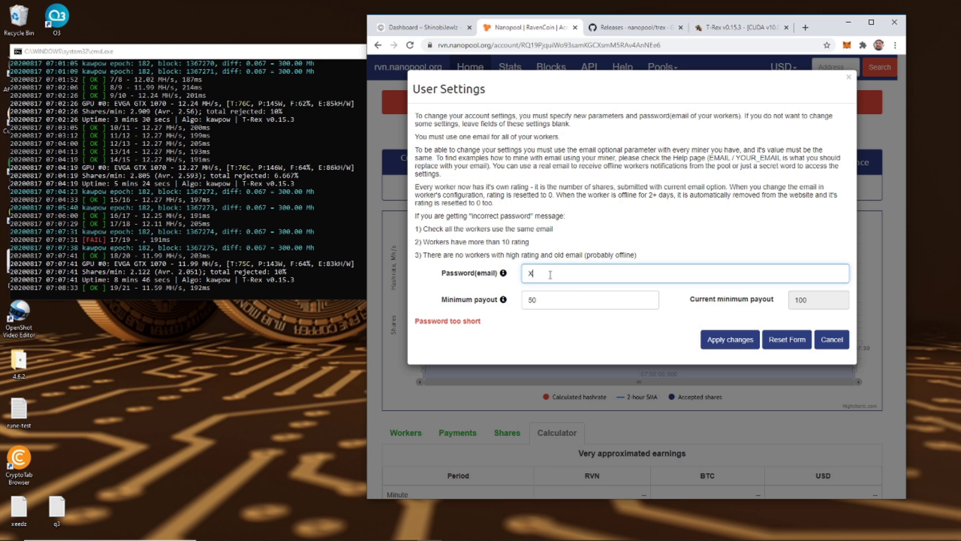
pyautogui.moveTo(535, 274); pyautogui.dragTo(507, 267)
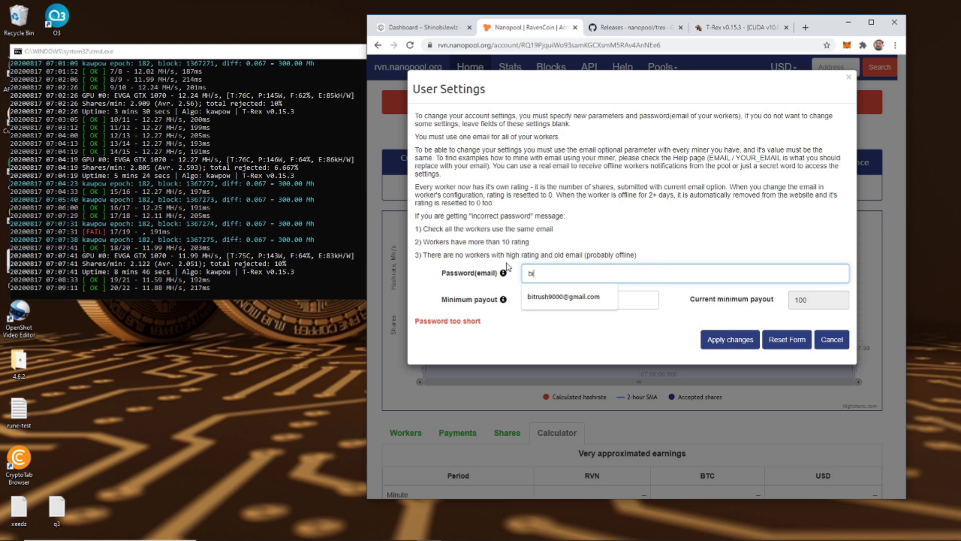
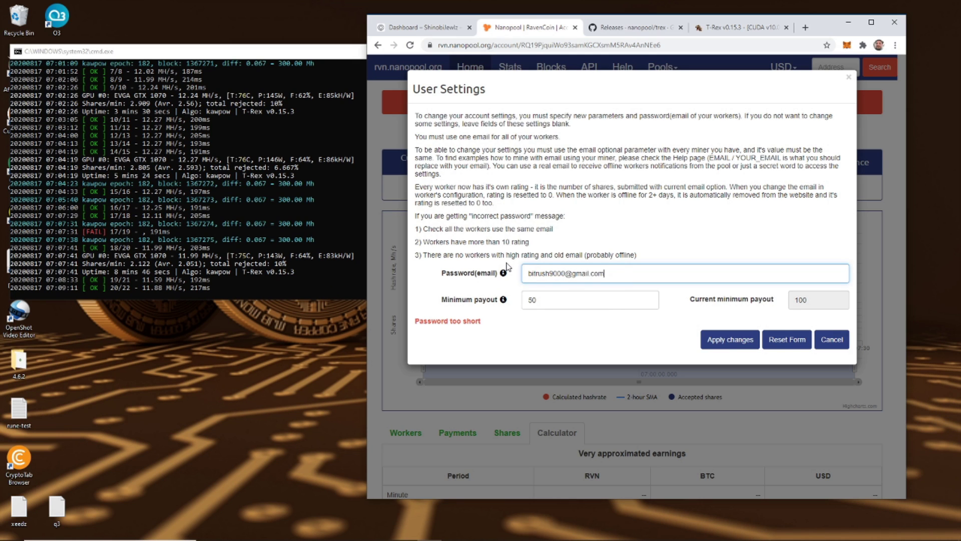
pyautogui.click(737, 343)
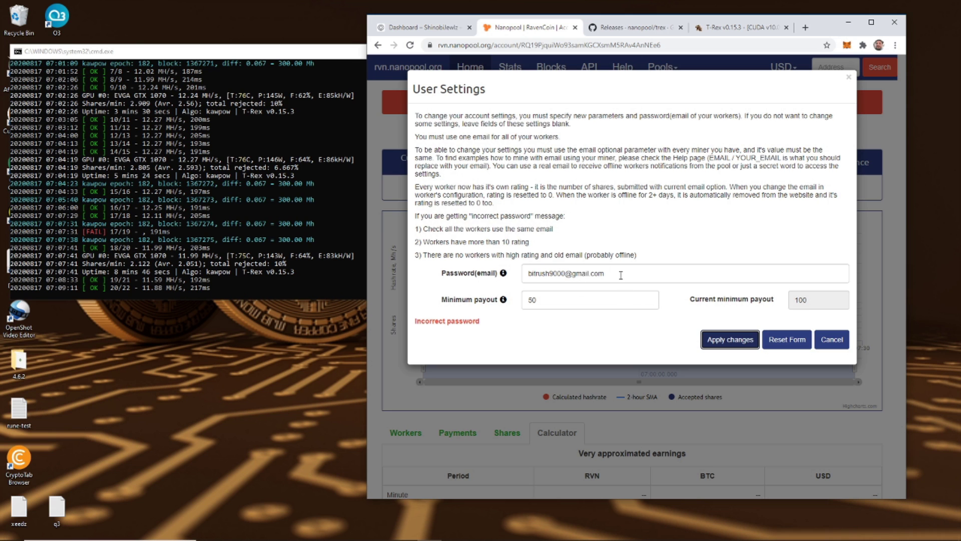
pyautogui.moveTo(620, 274); pyautogui.dragTo(513, 273)
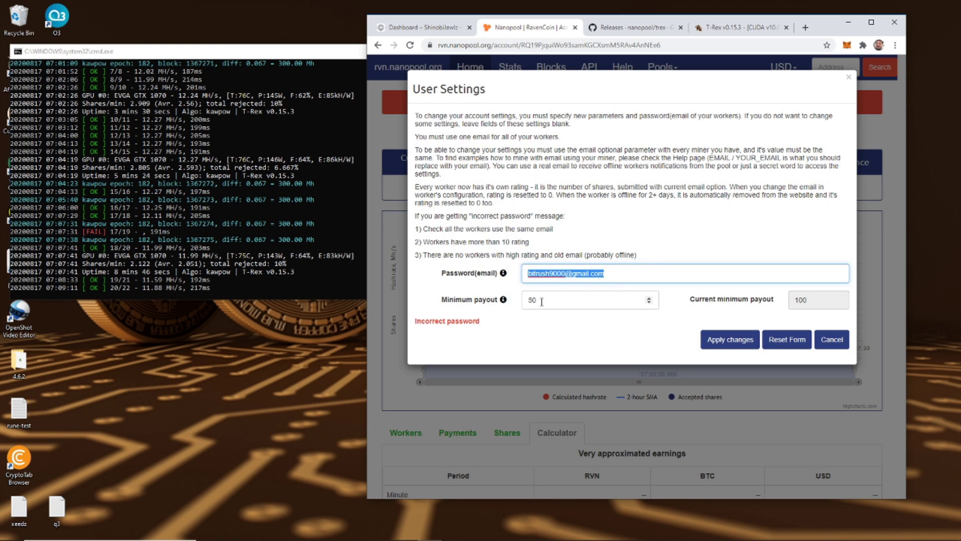
pyautogui.click(848, 77)
# - Review the account page (8.0 Mh/s, 0.00 RVN, 100 RVN minimum) and move to the T-Rex tab
pyautogui.scroll(-9, 782, 233)
pyautogui.scroll(2, 774, 234)
pyautogui.scroll(4, 773, 235)
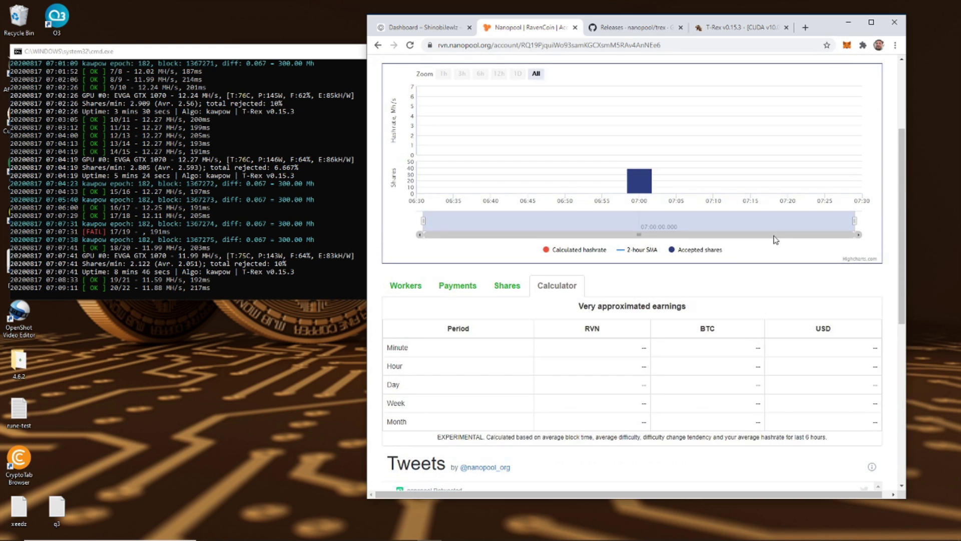
pyautogui.scroll(3, 775, 240)
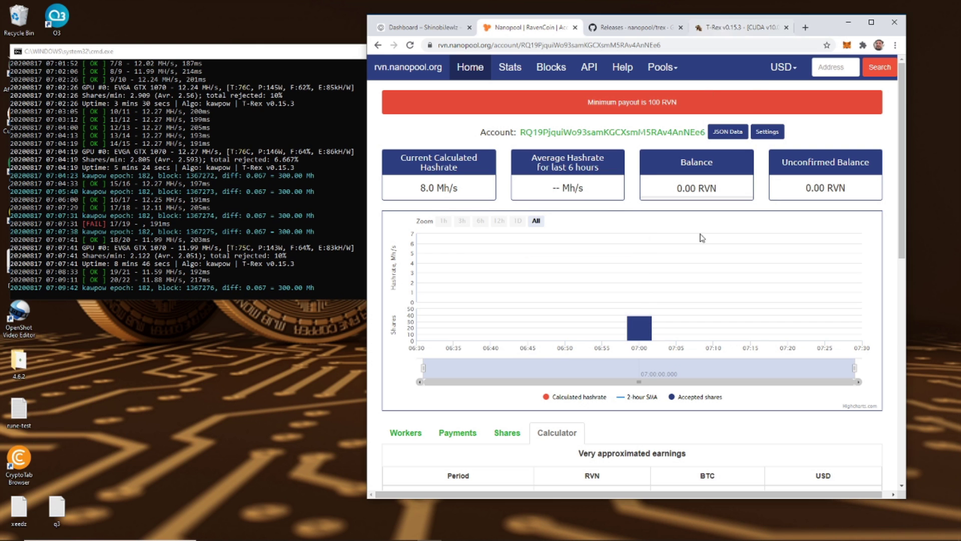
pyautogui.scroll(-7, 721, 257)
pyautogui.scroll(3, 722, 266)
pyautogui.scroll(5, 722, 266)
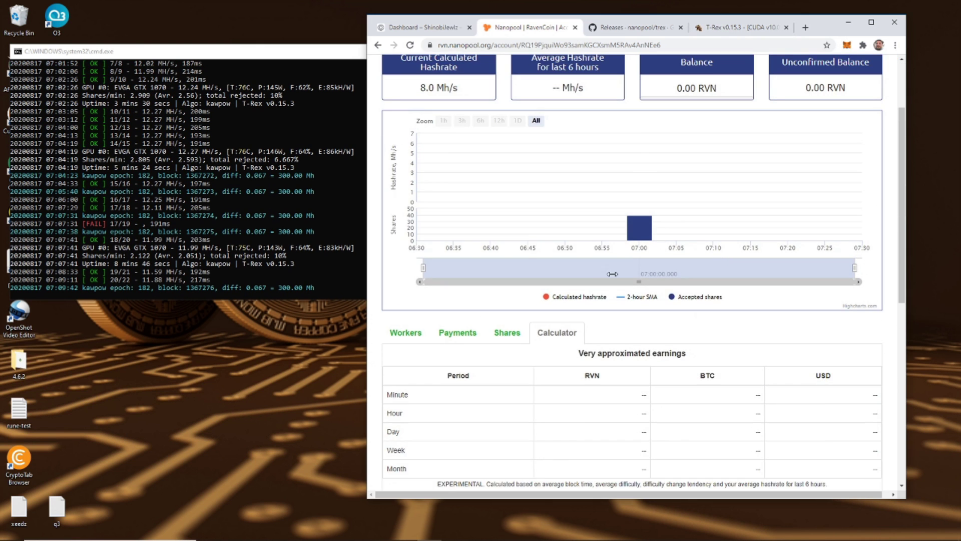
pyautogui.moveTo(661, 27); pyautogui.dragTo(572, 27)
pyautogui.click(638, 27)
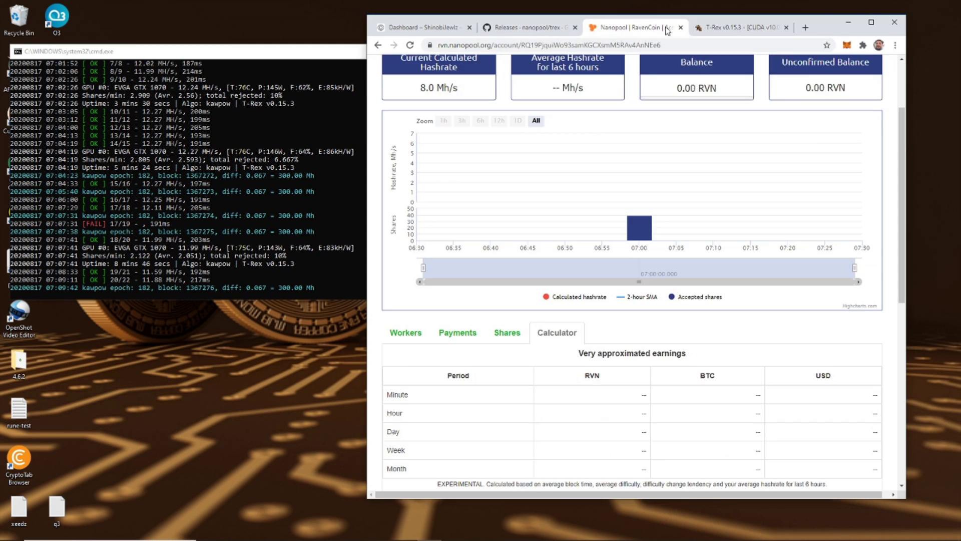
pyautogui.click(740, 27)
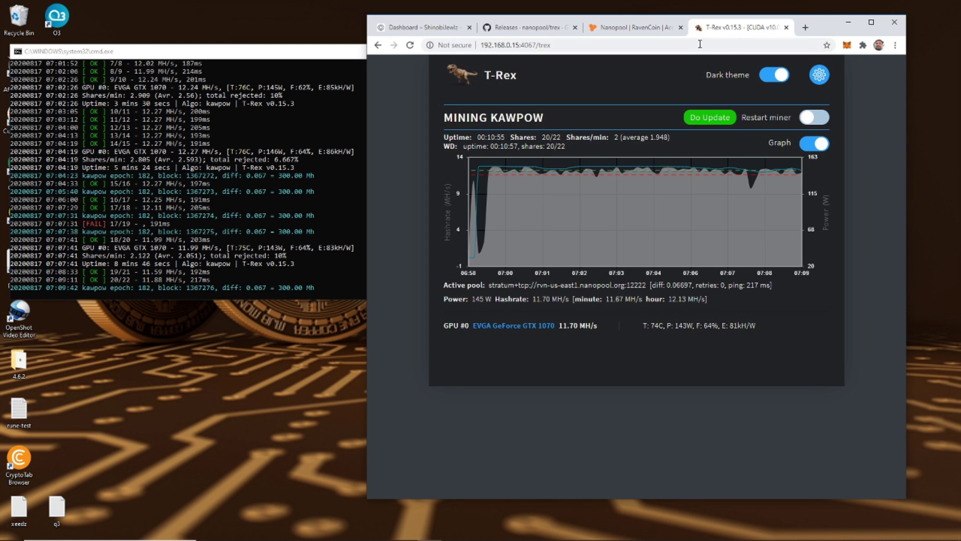
pyautogui.click(636, 27)
pyautogui.scroll(-1, 722, 252)
pyautogui.scroll(-5, 722, 252)
pyautogui.scroll(6, 724, 255)
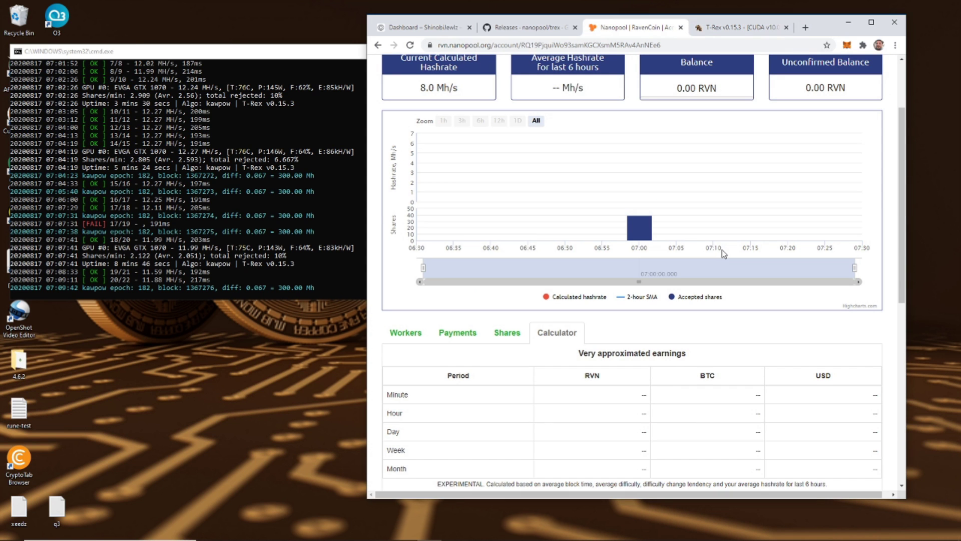
pyautogui.scroll(2, 720, 251)
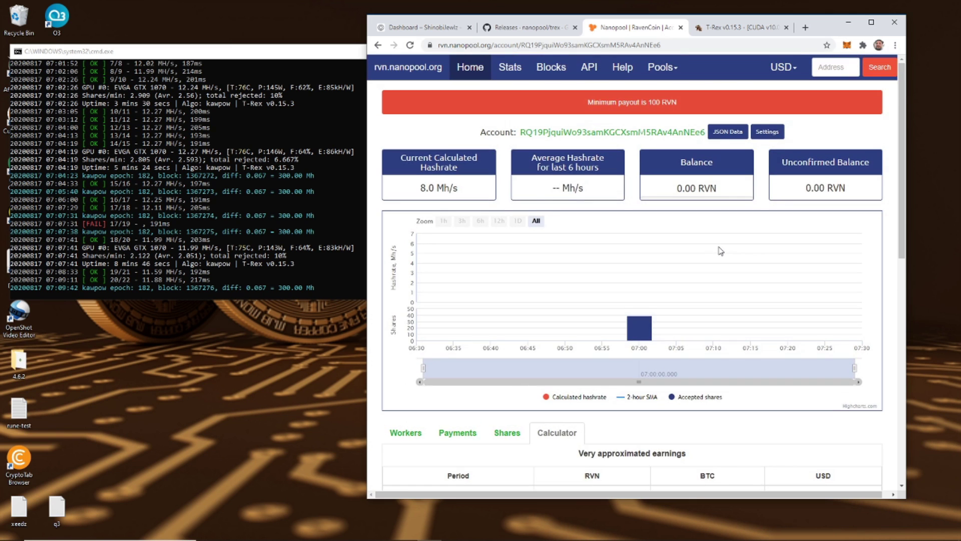
pyautogui.scroll(-6, 720, 250)
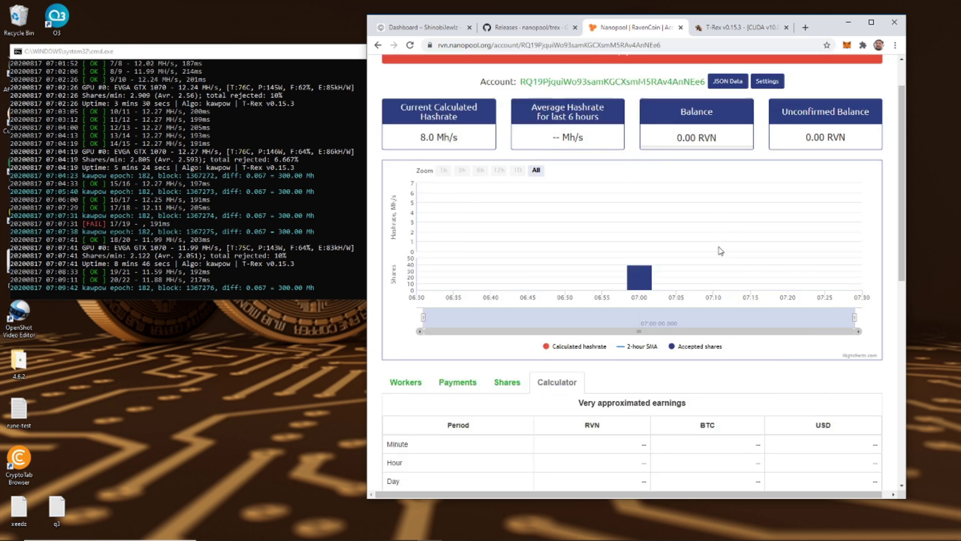
pyautogui.scroll(6, 721, 249)
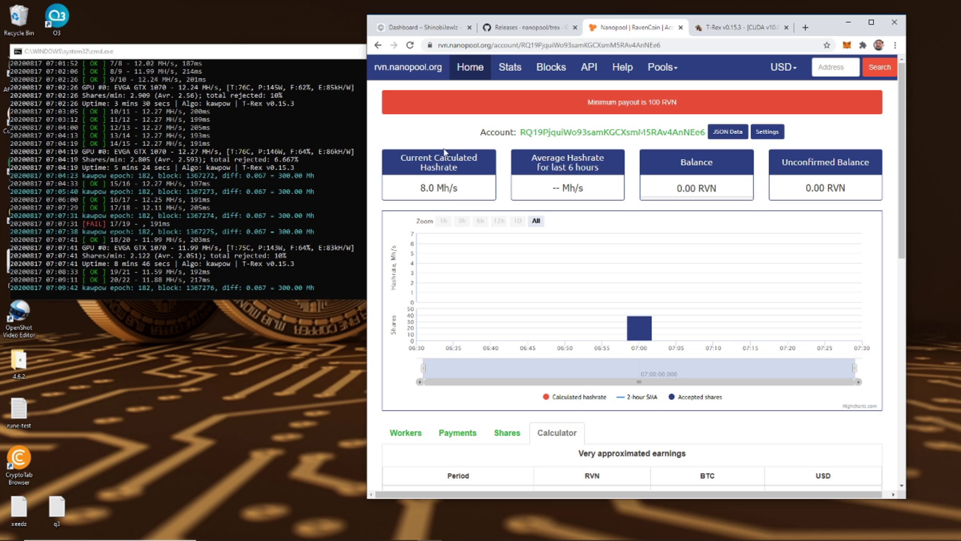
pyautogui.click(750, 29)
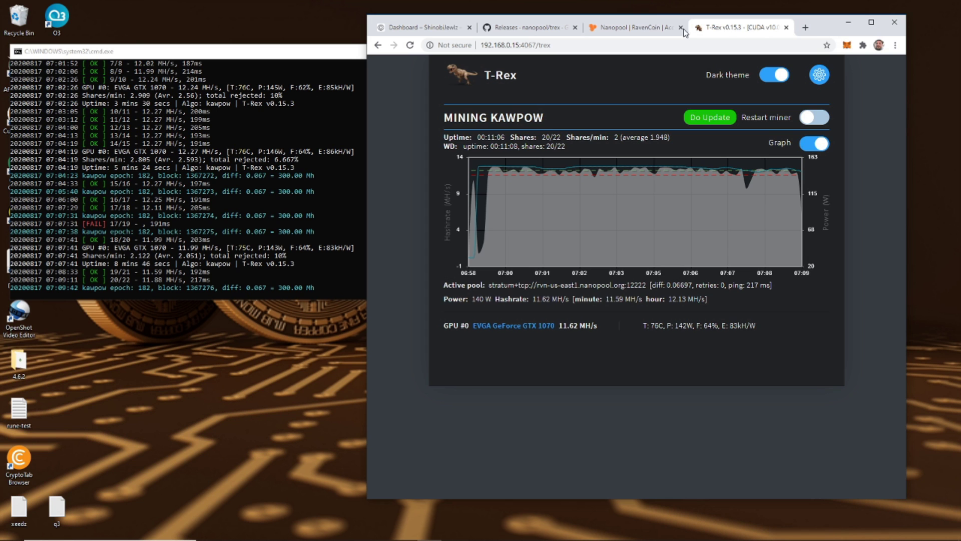
pyautogui.click(630, 29)
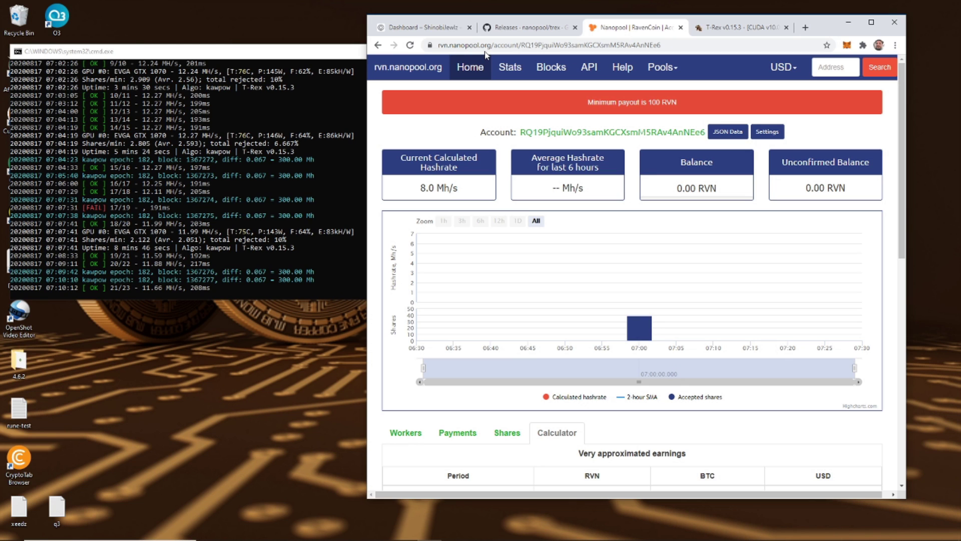
# - Recheck the RavenCoin account page: 8.0 Mh/s hashrate, 0.00 RVN balance, 100 RVN minimum payout
pyautogui.moveTo(679, 46); pyautogui.dragTo(522, 46)
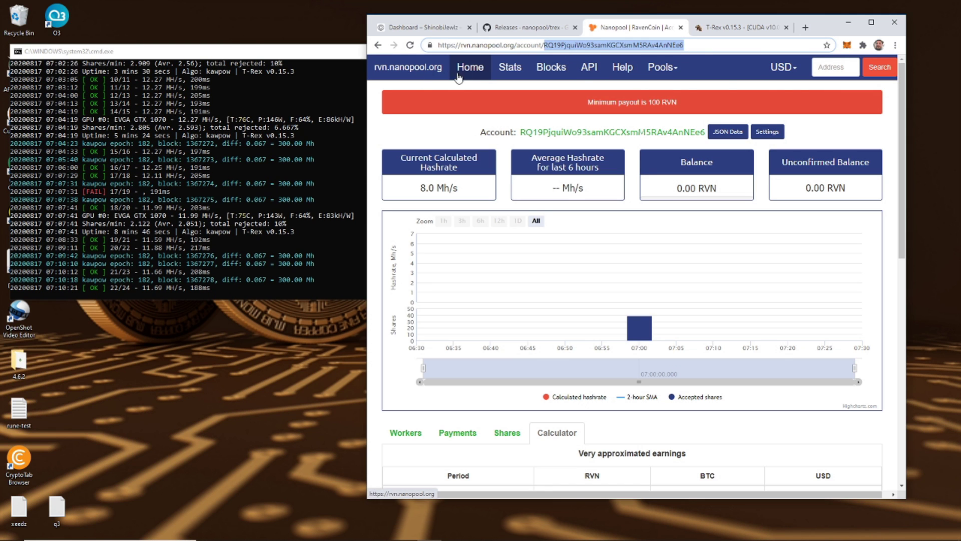
pyautogui.click(824, 67)
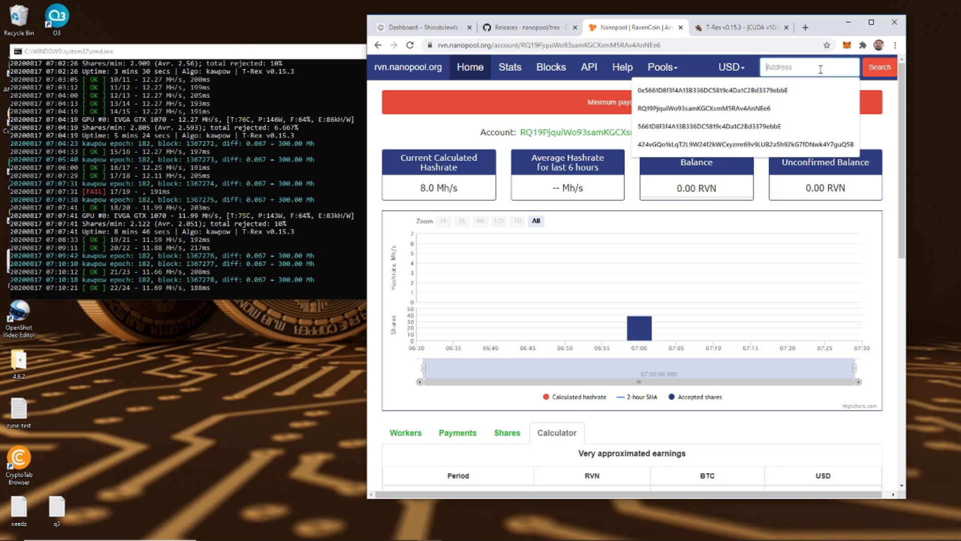
pyautogui.click(656, 223)
pyautogui.scroll(-10, 631, 211)
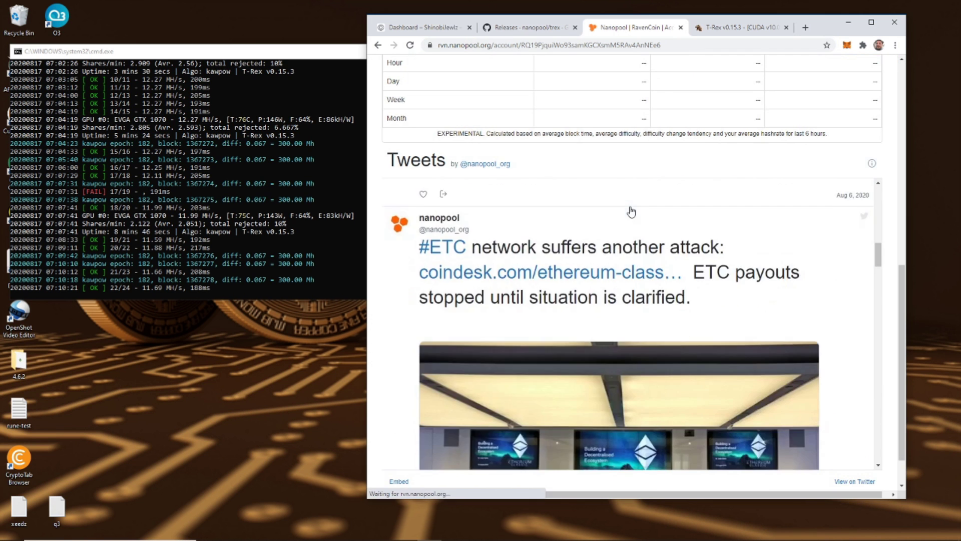
pyautogui.scroll(-3, 631, 212)
pyautogui.scroll(20, 651, 209)
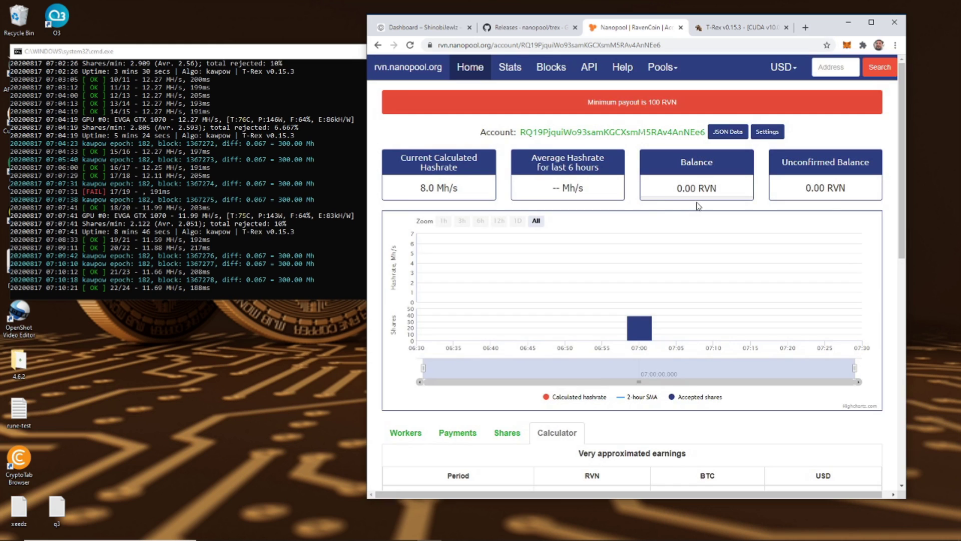